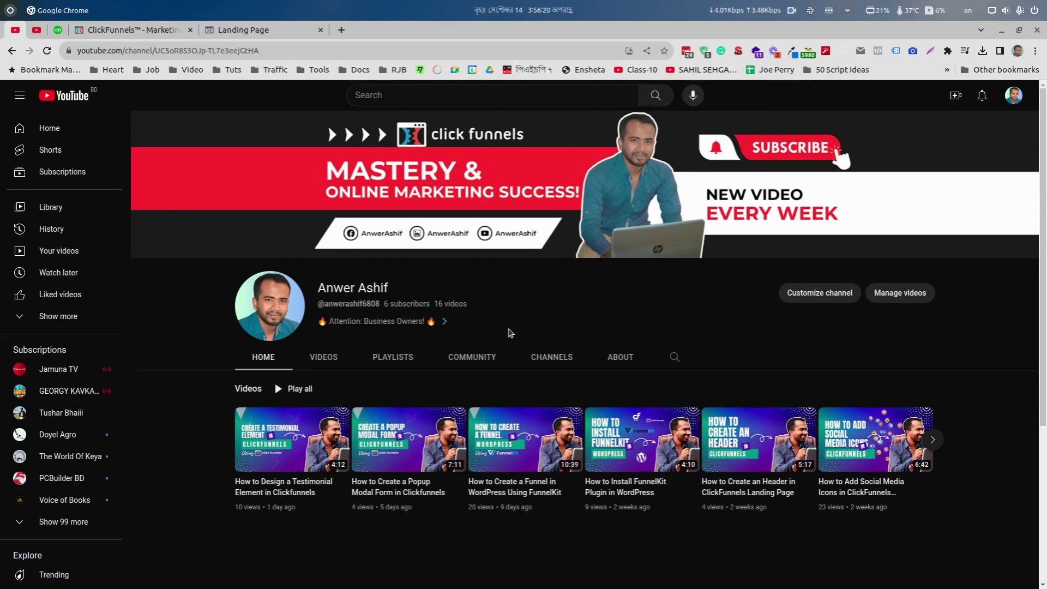
# Open the landing page editor and look over the Layout and My Sections choices without adding anything
pyautogui.click(251, 33)
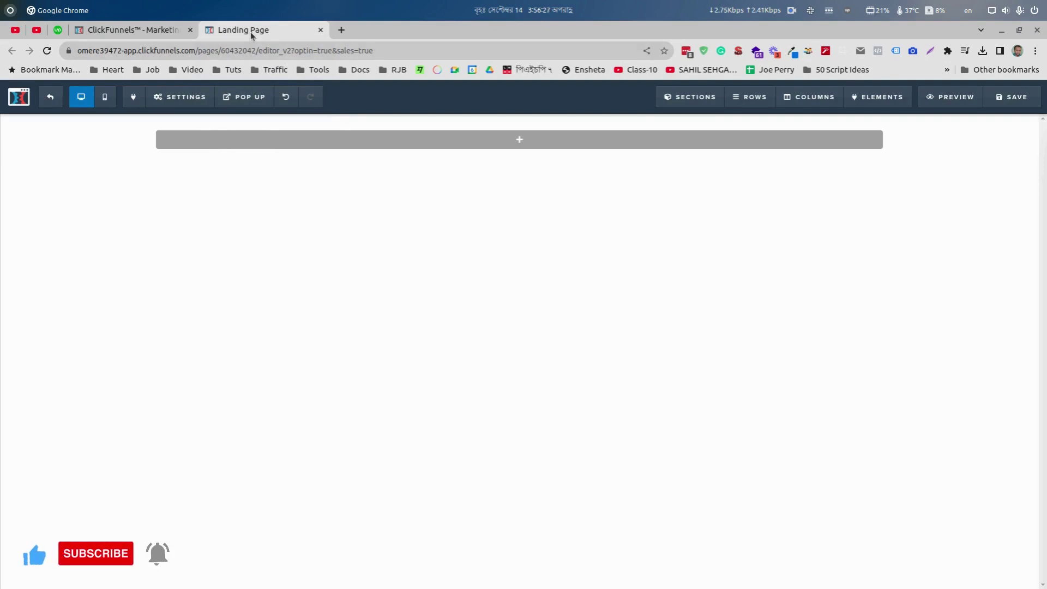
pyautogui.moveTo(519, 140)
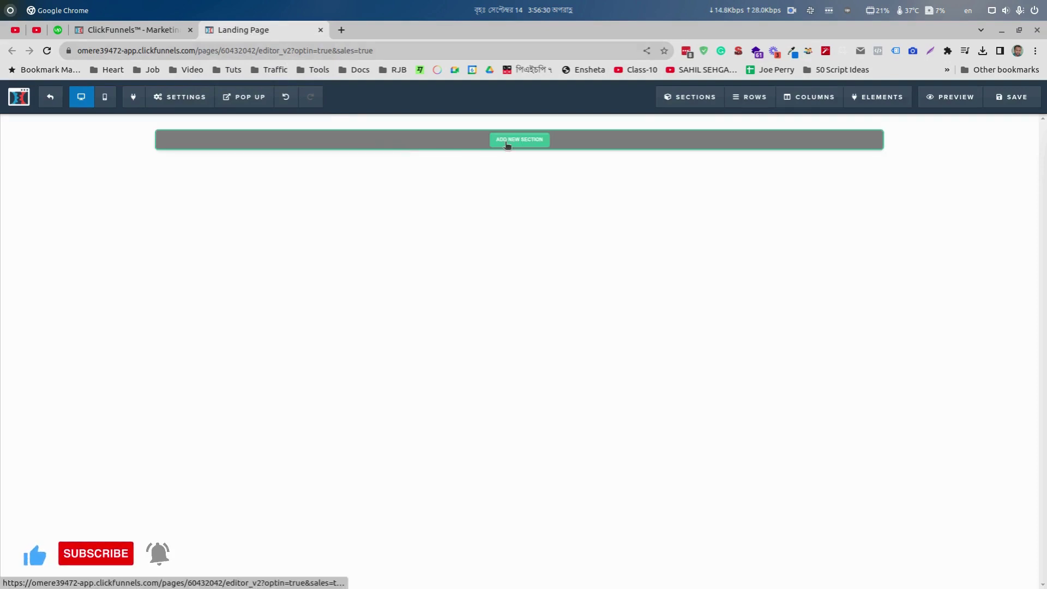
pyautogui.click(507, 144)
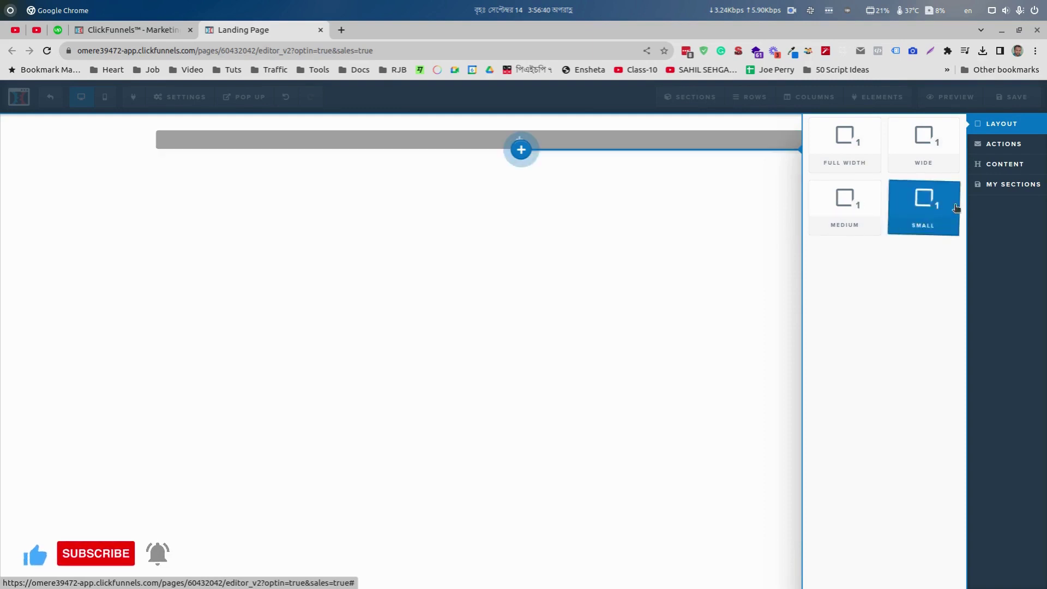
pyautogui.click(1001, 190)
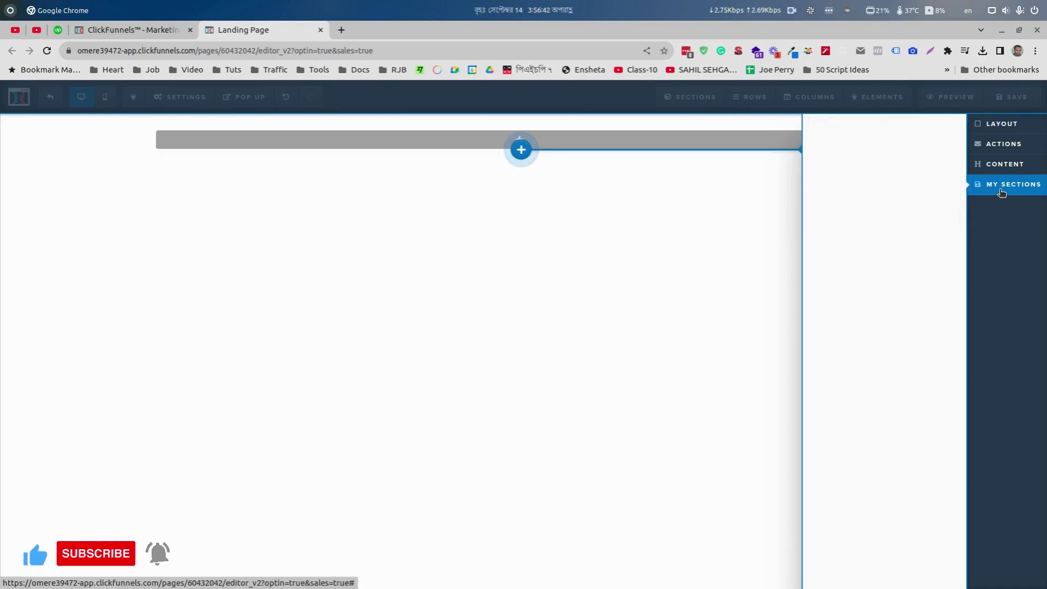
pyautogui.click(660, 196)
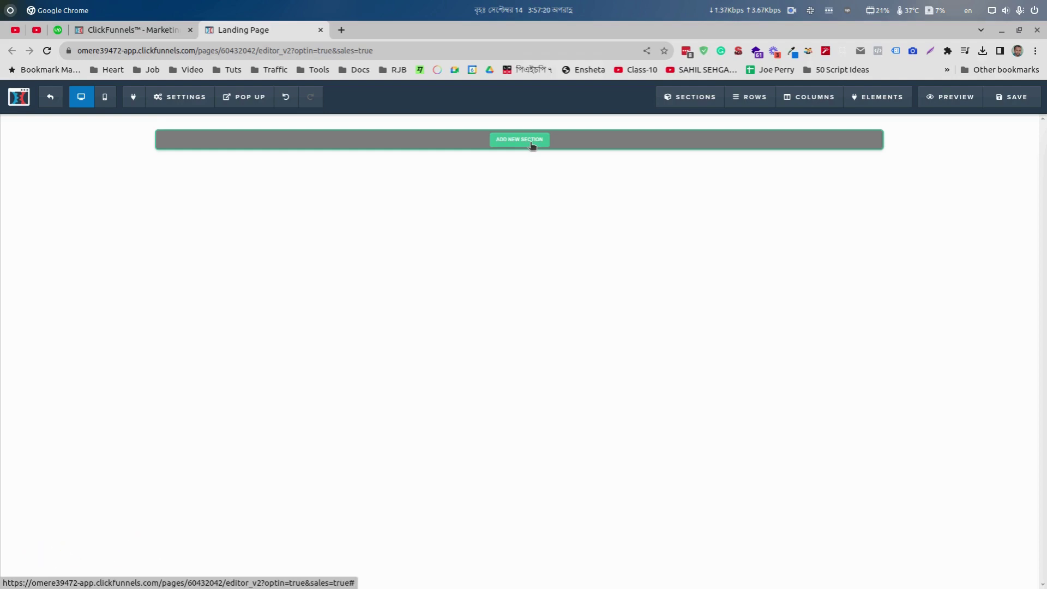
# Add a full-width section containing a one-column row with a headline element
pyautogui.click(530, 144)
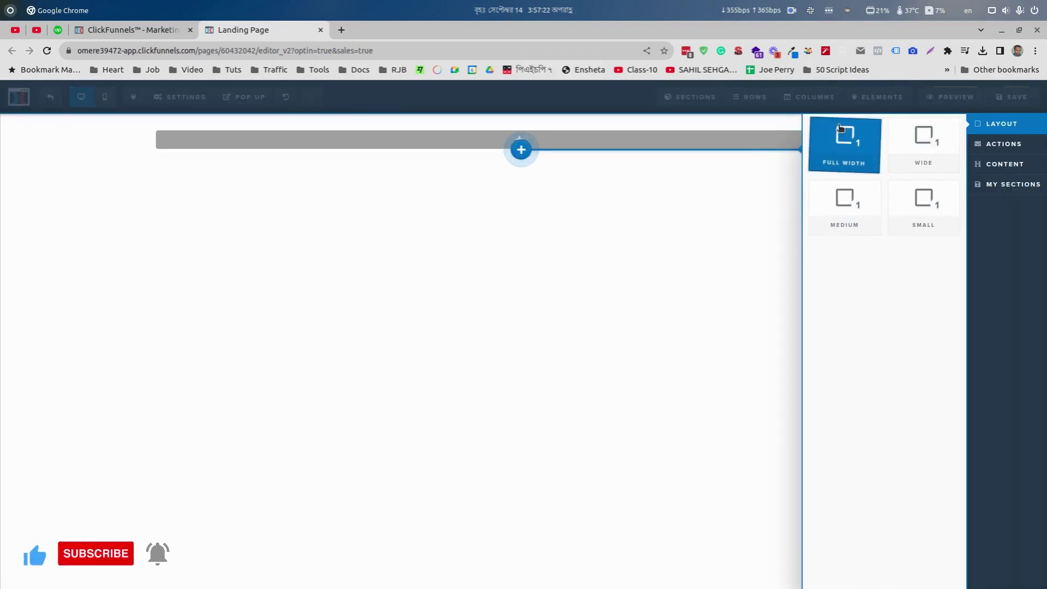
pyautogui.click(839, 124)
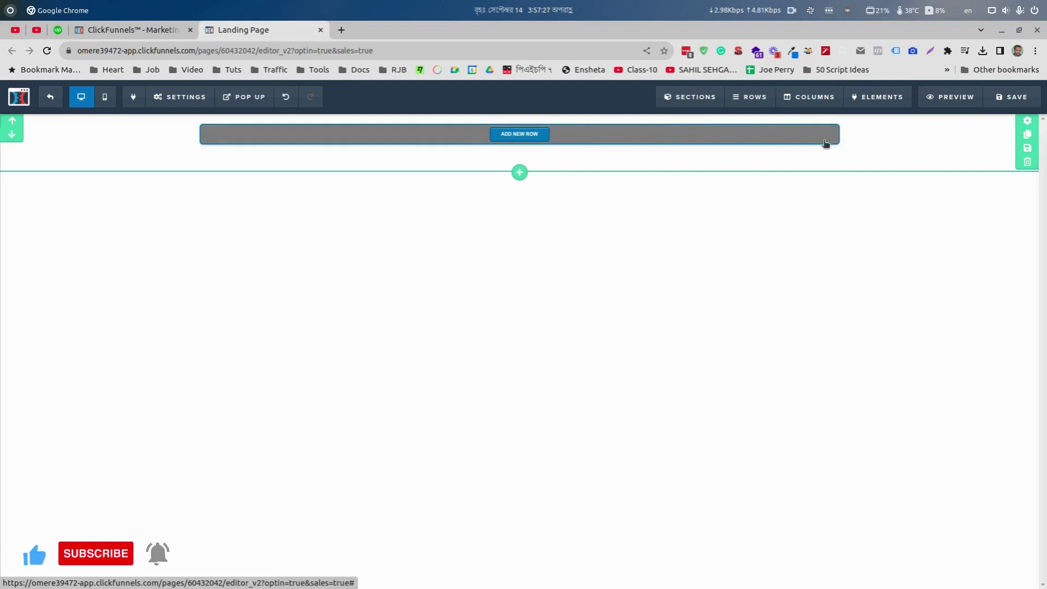
pyautogui.click(527, 138)
pyautogui.click(855, 142)
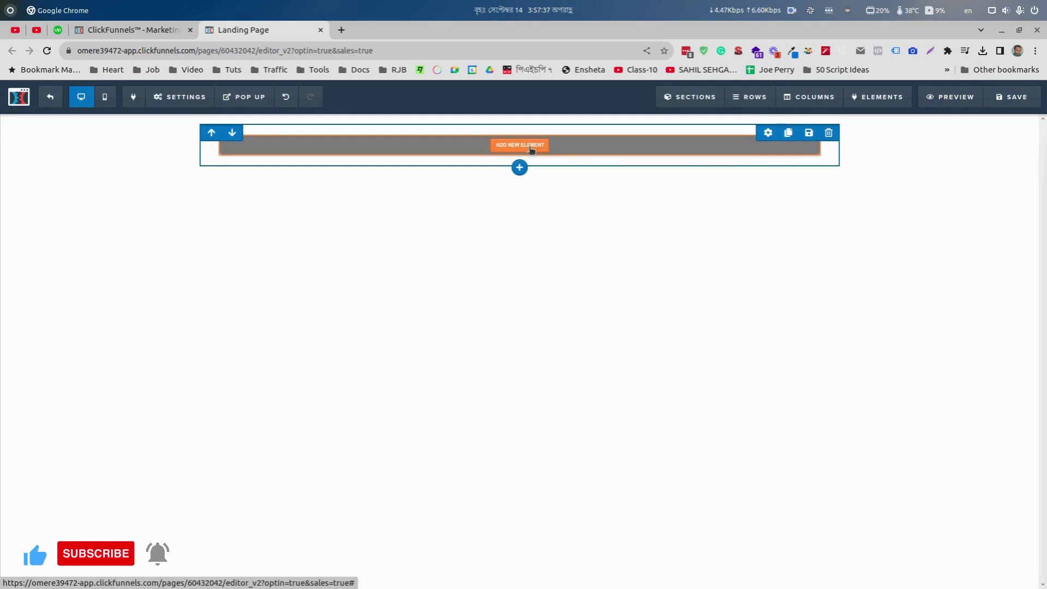
pyautogui.click(530, 150)
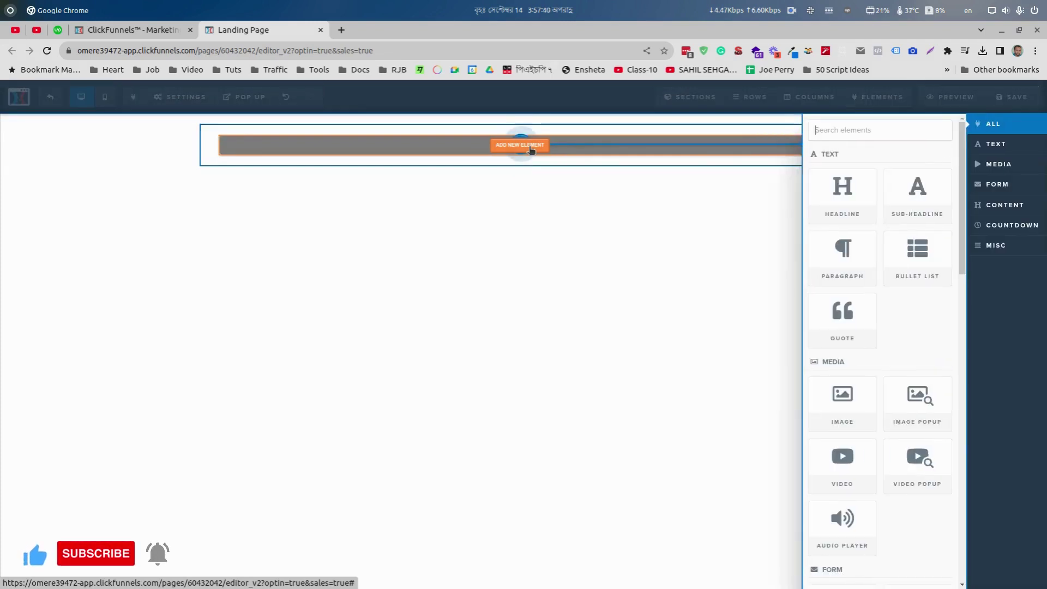
pyautogui.click(834, 180)
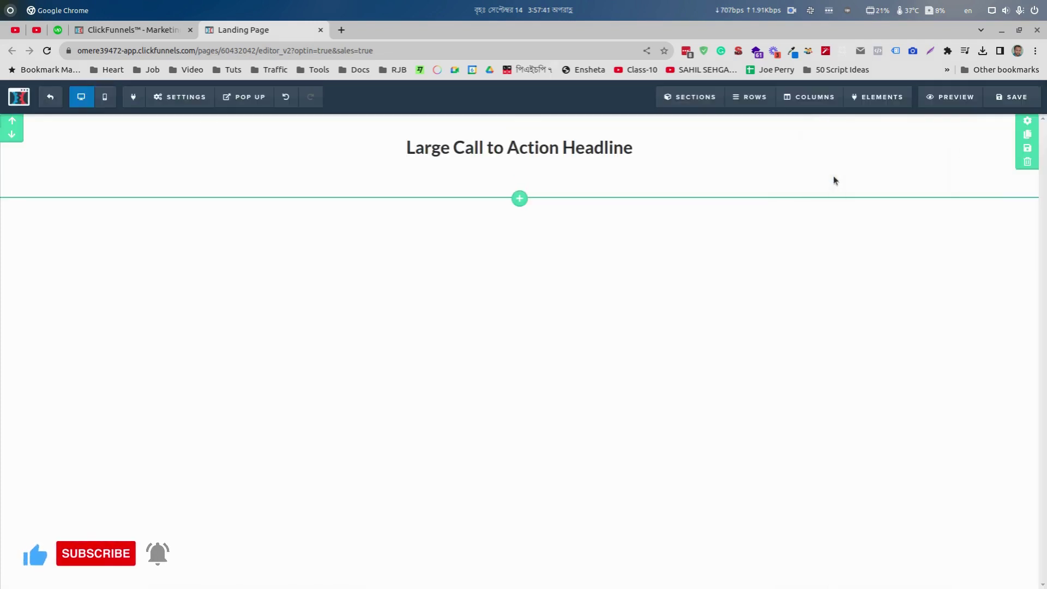
# Replace the placeholder headline text with 'Frequently Asked Questions'
pyautogui.click(490, 147)
pyautogui.tripleClick(489, 146)
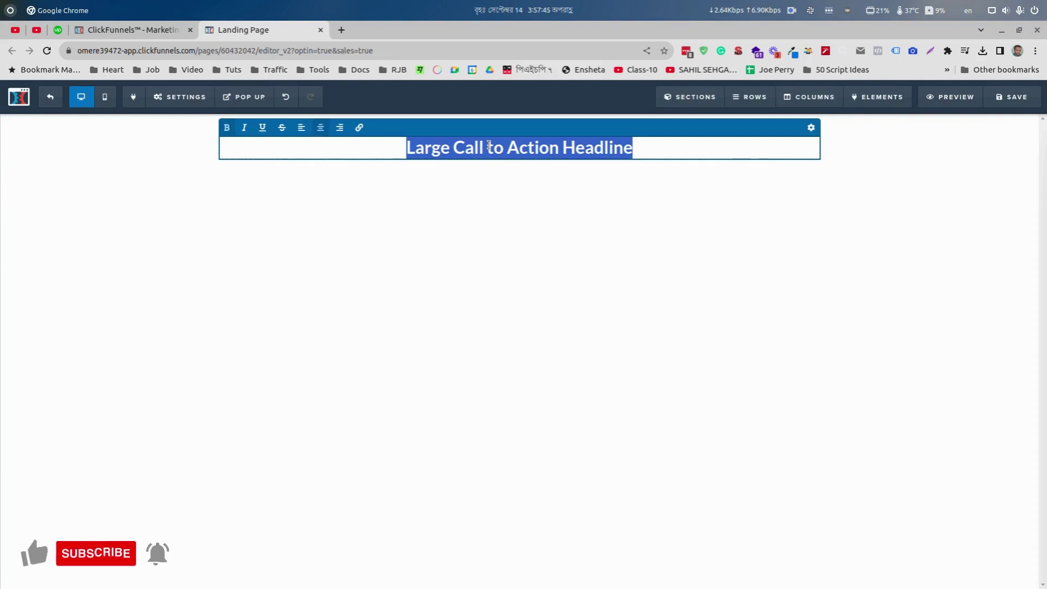
pyautogui.write('Fr')
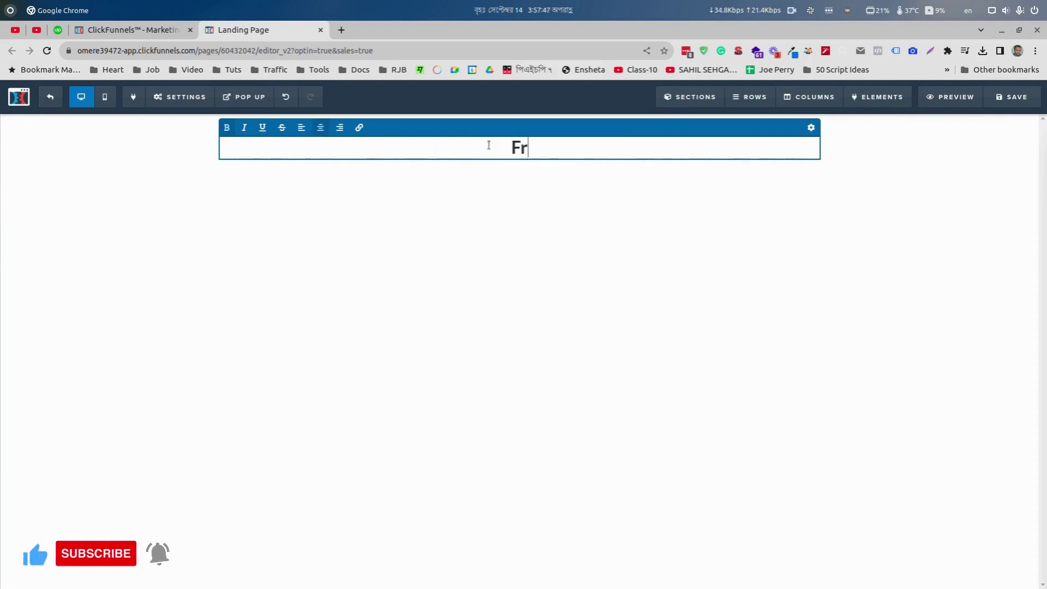
pyautogui.write('equentl')
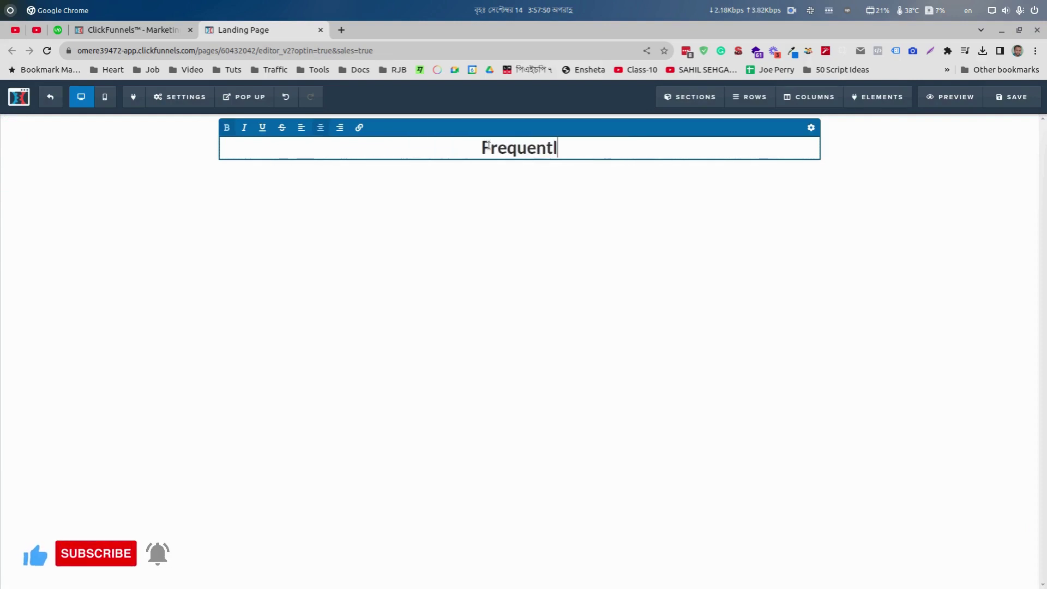
pyautogui.write('y Aske')
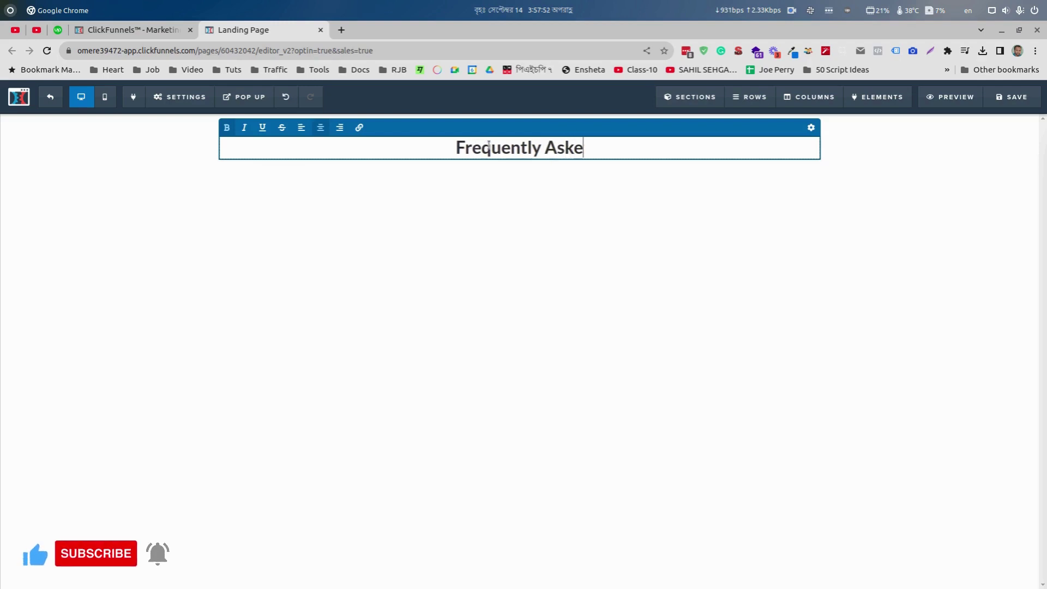
pyautogui.write('d Questi')
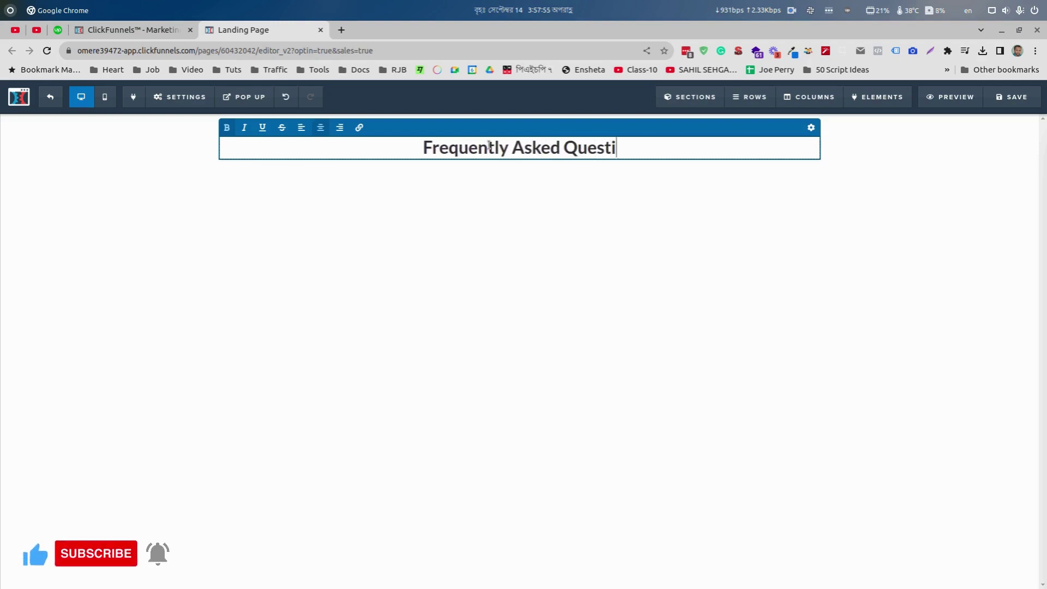
pyautogui.write('ons')
# Add an empty one-column row below the headline and look at its gear settings
pyautogui.click(460, 227)
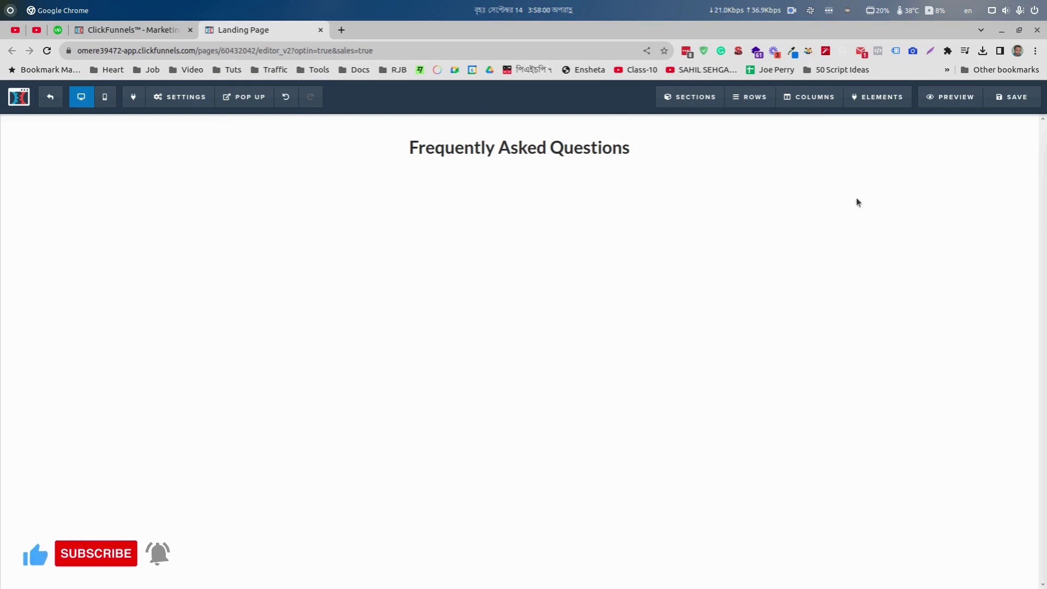
pyautogui.moveTo(519, 147)
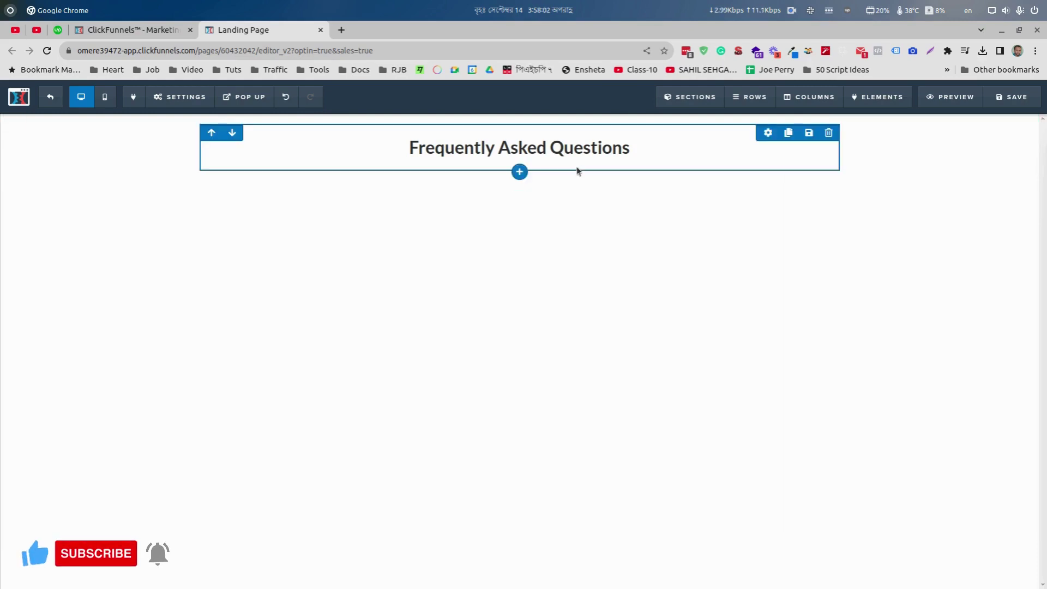
pyautogui.click(520, 171)
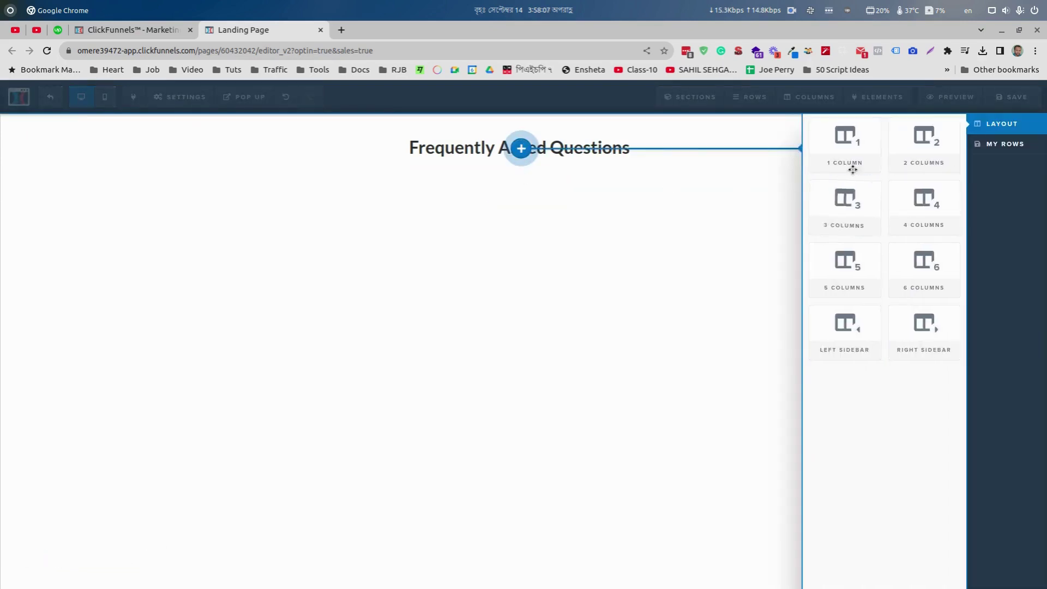
pyautogui.click(851, 168)
pyautogui.moveTo(519, 189)
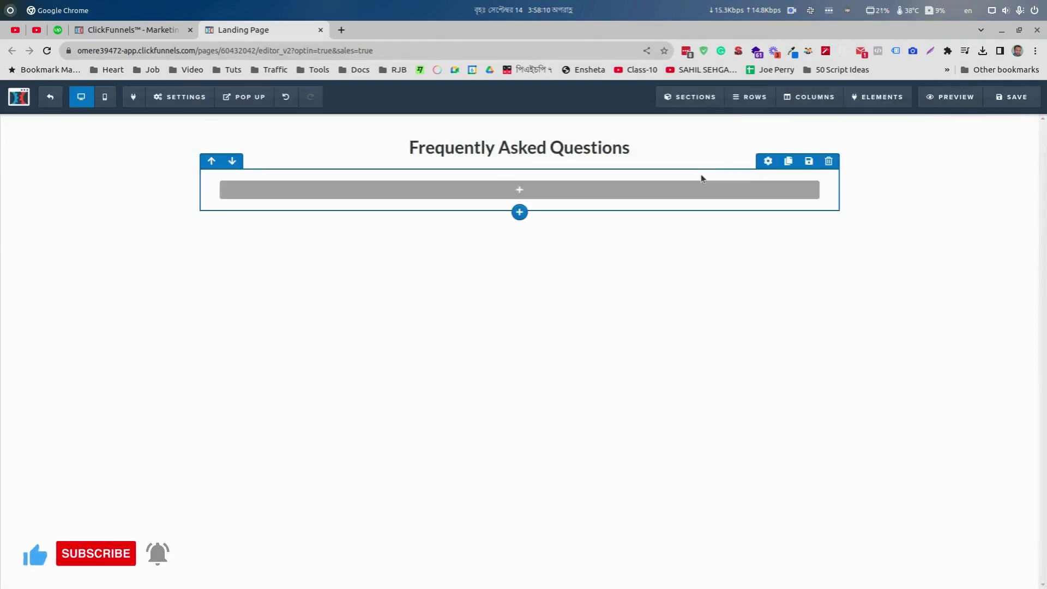
pyautogui.click(764, 167)
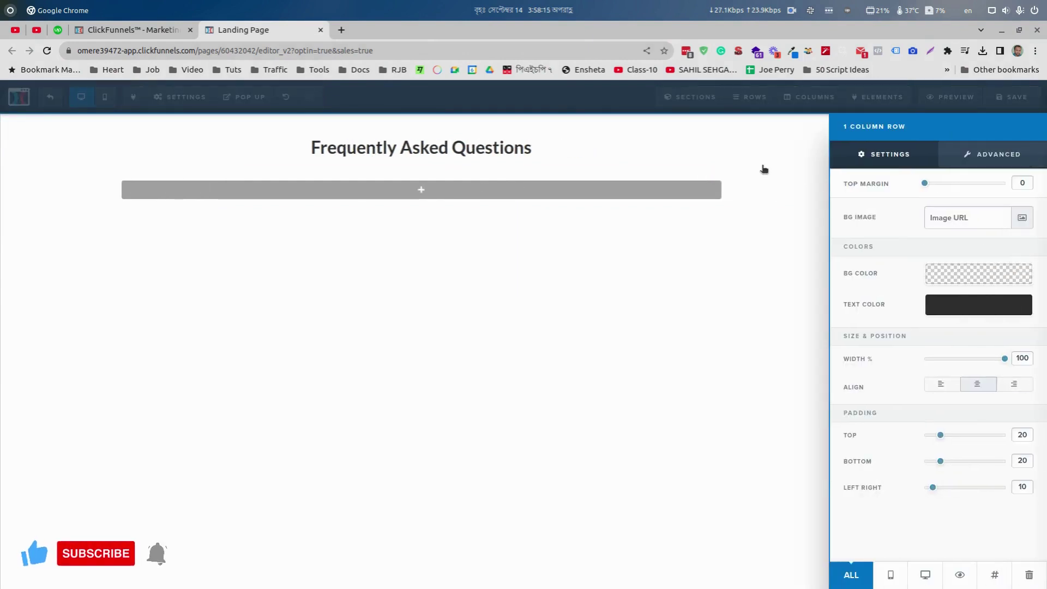
pyautogui.click(763, 167)
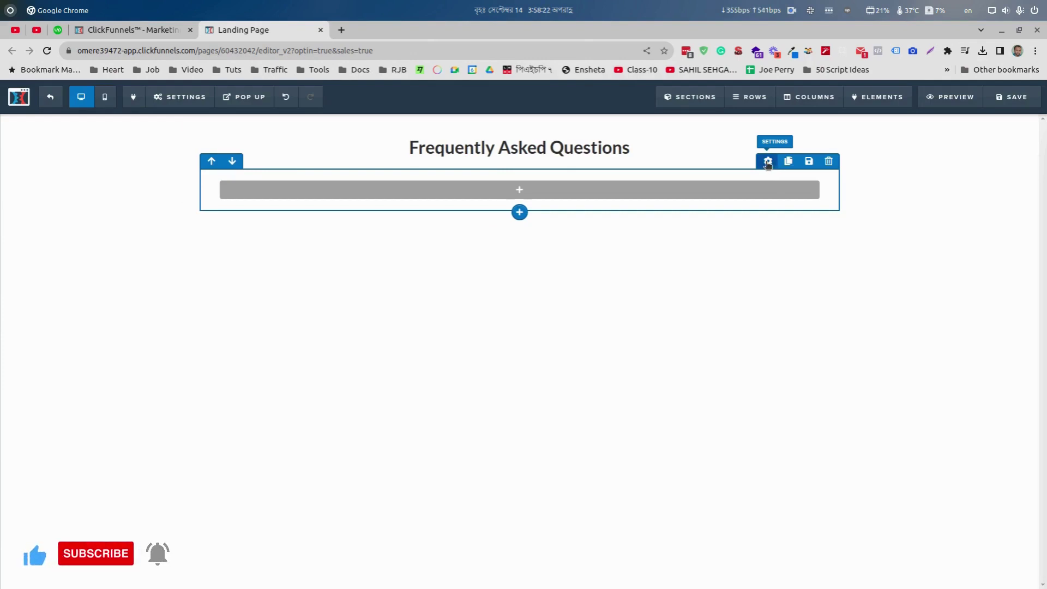
# Change the row title from '1 column row' to 'faq-row', matching the script's selector in VS Code
pyautogui.click(771, 163)
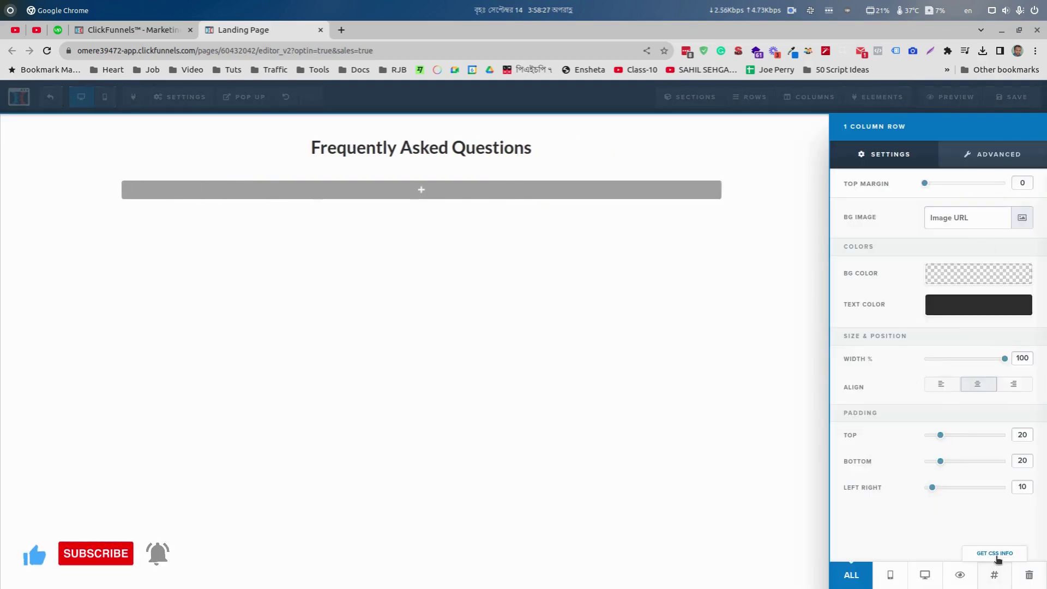
pyautogui.click(996, 575)
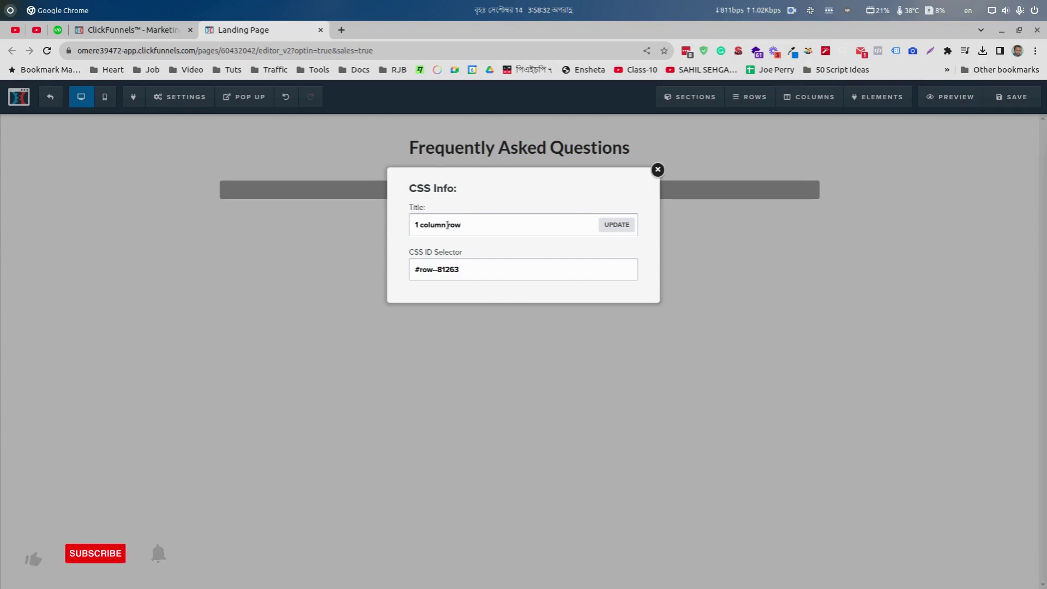
pyautogui.moveTo(447, 225); pyautogui.dragTo(391, 224)
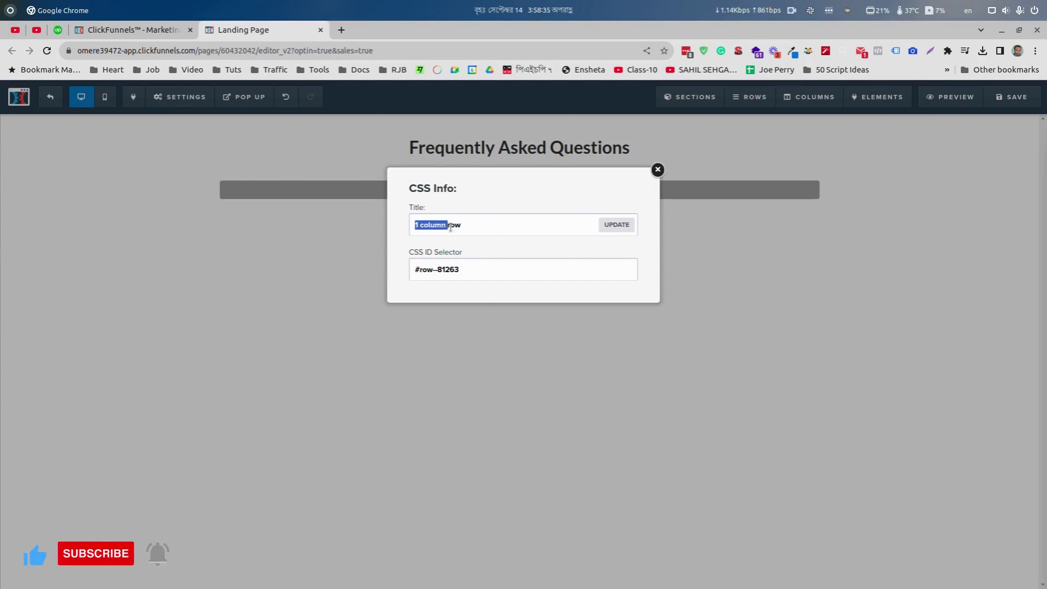
pyautogui.press('BackSpace')
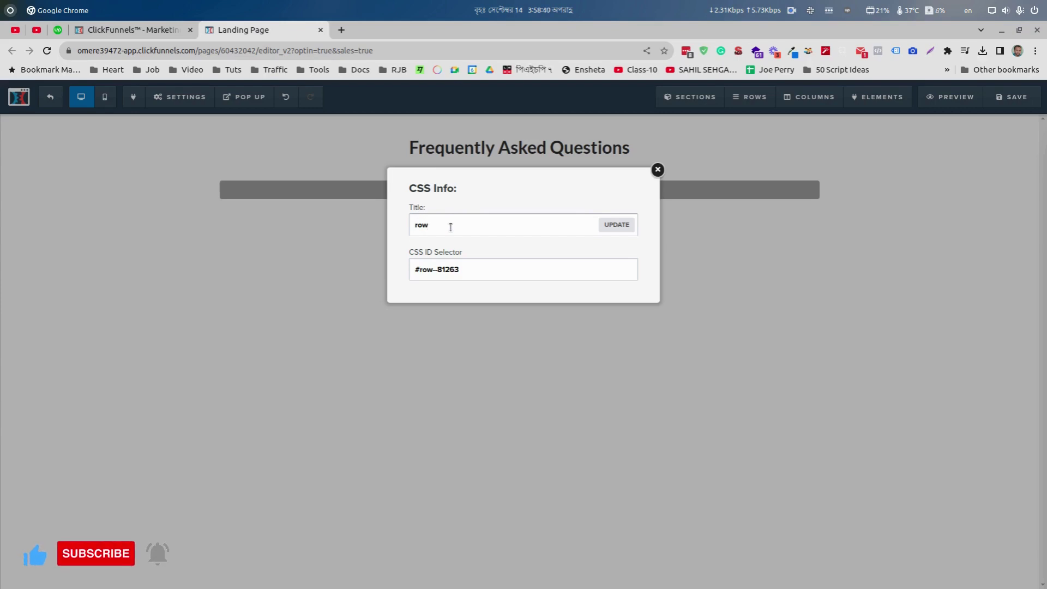
pyautogui.click(597, 572)
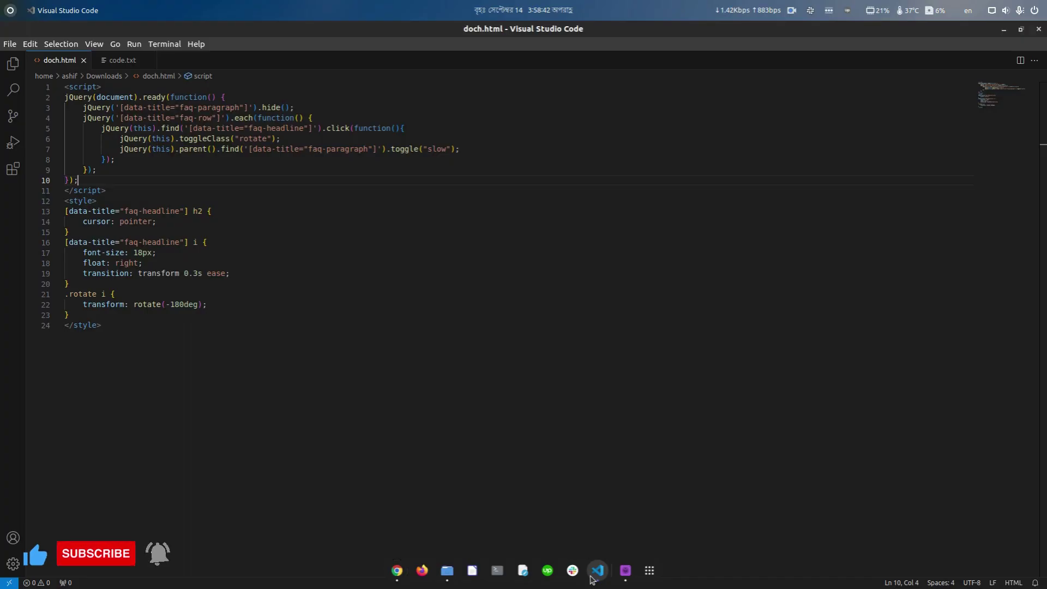
pyautogui.click(999, 34)
pyautogui.write('f')
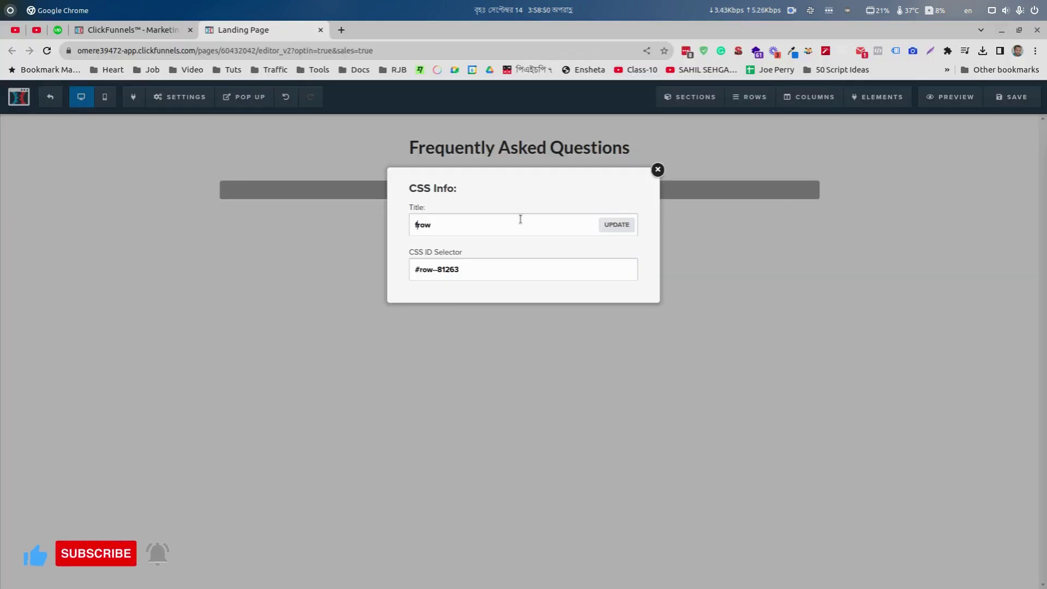
pyautogui.write('aq-')
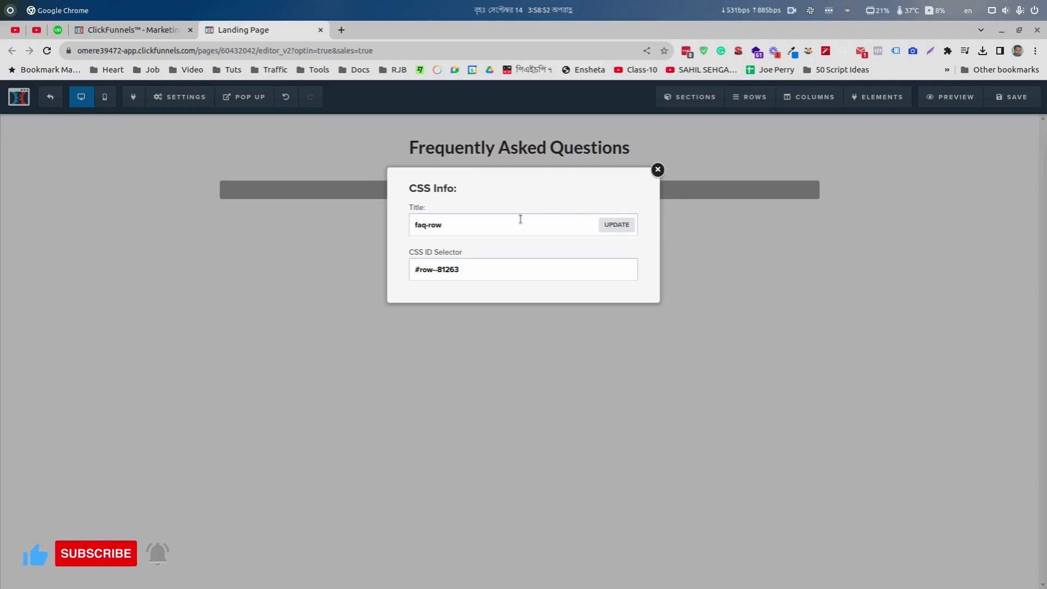
pyautogui.click(608, 225)
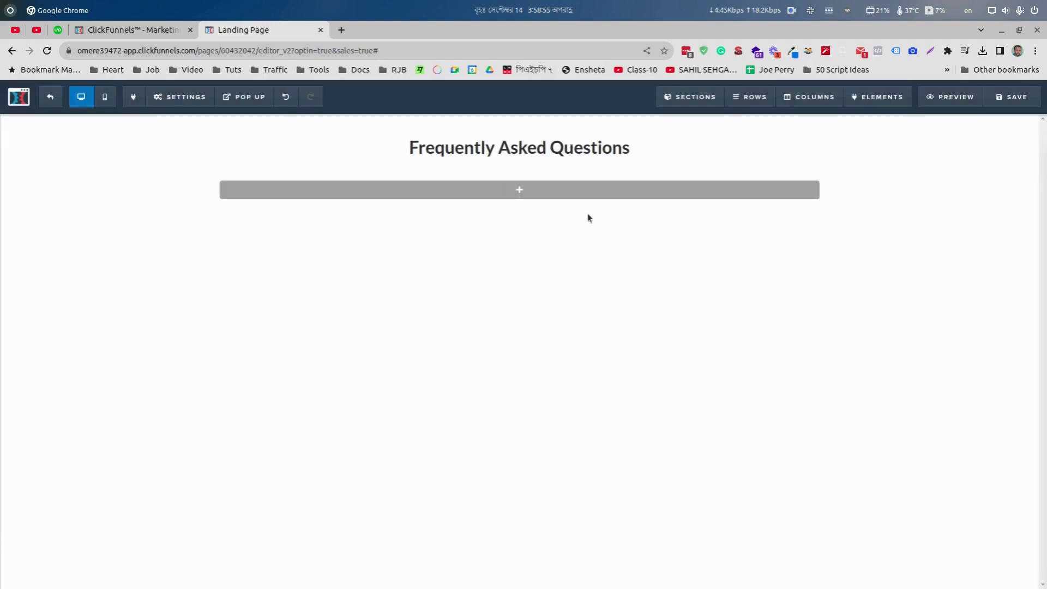
# Add a Large Call to Action Headline to the FAQ row, then delete it
pyautogui.click(525, 191)
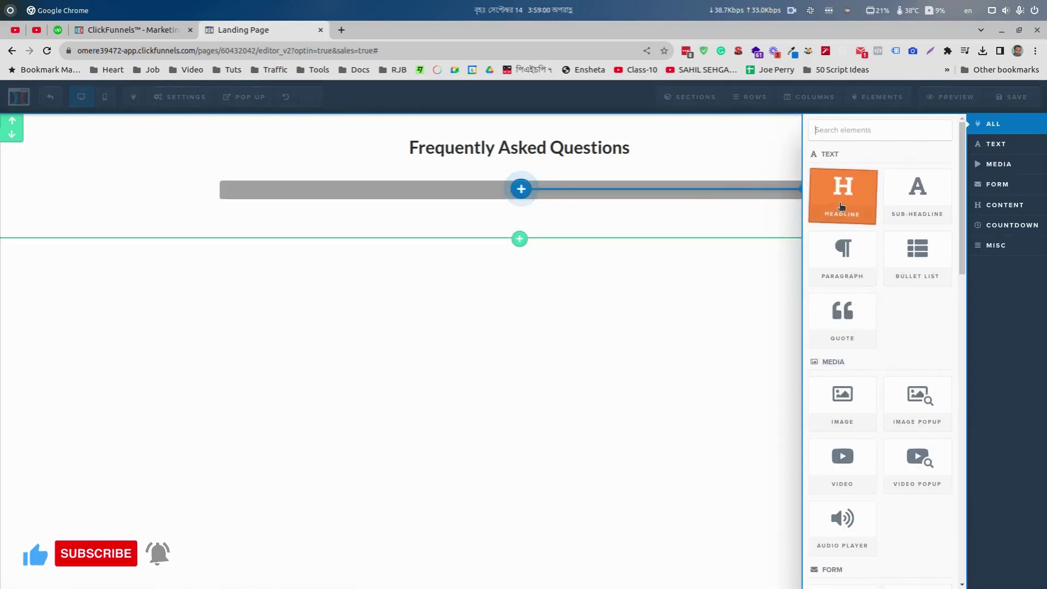
pyautogui.click(841, 197)
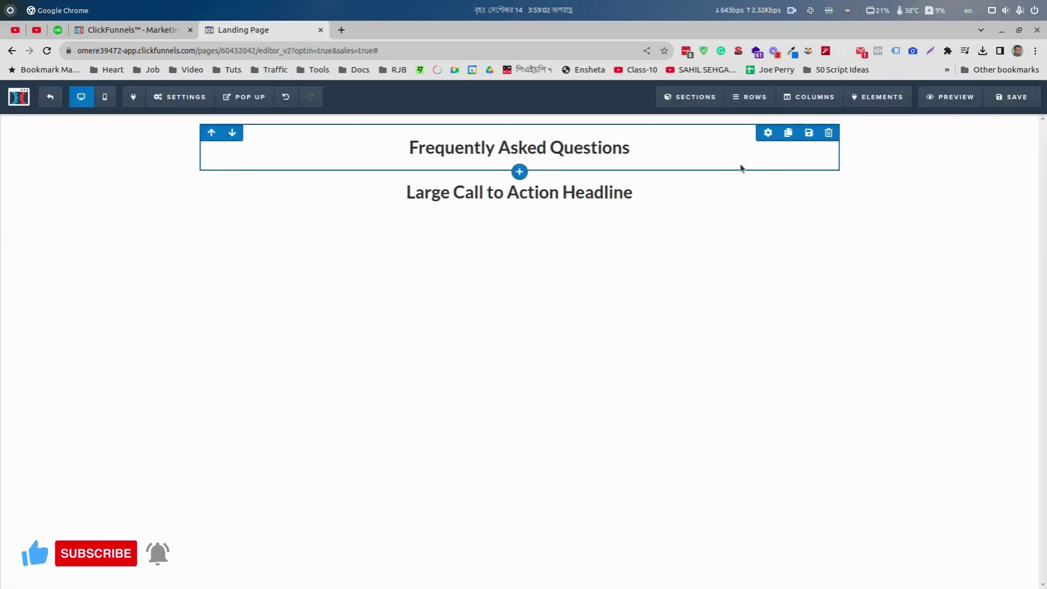
pyautogui.click(808, 174)
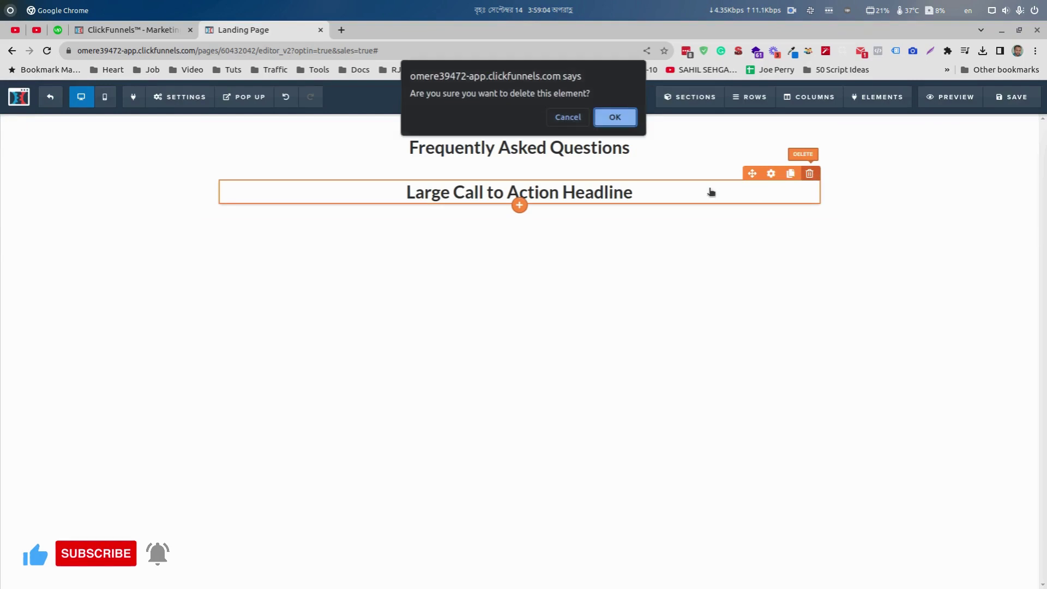
pyautogui.click(614, 117)
# Add a Small Call to Action sub-headline with a Lorem ipsum paragraph below it
pyautogui.click(515, 189)
pyautogui.click(907, 201)
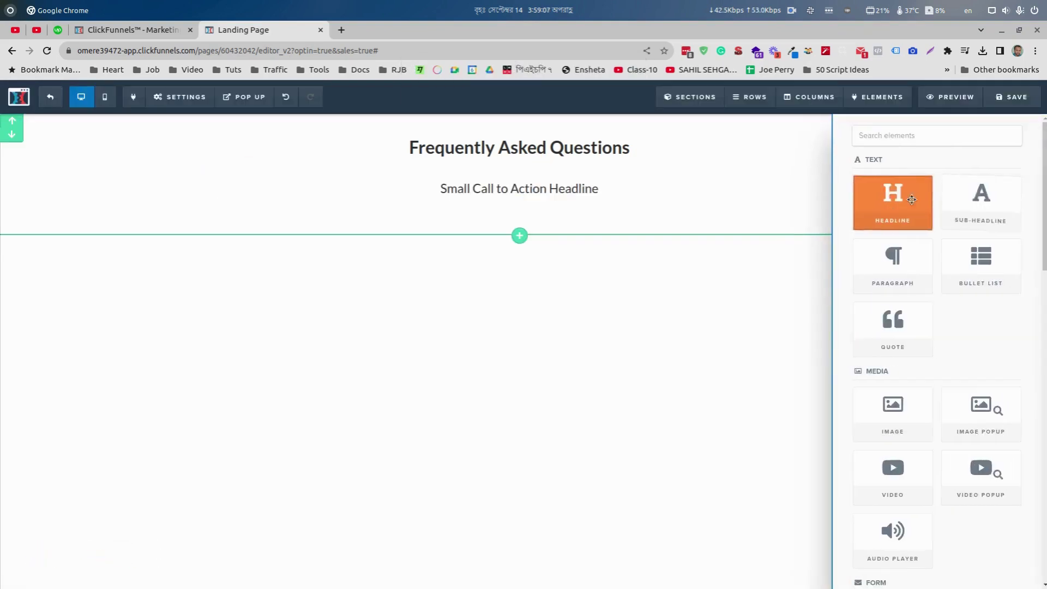
pyautogui.click(576, 189)
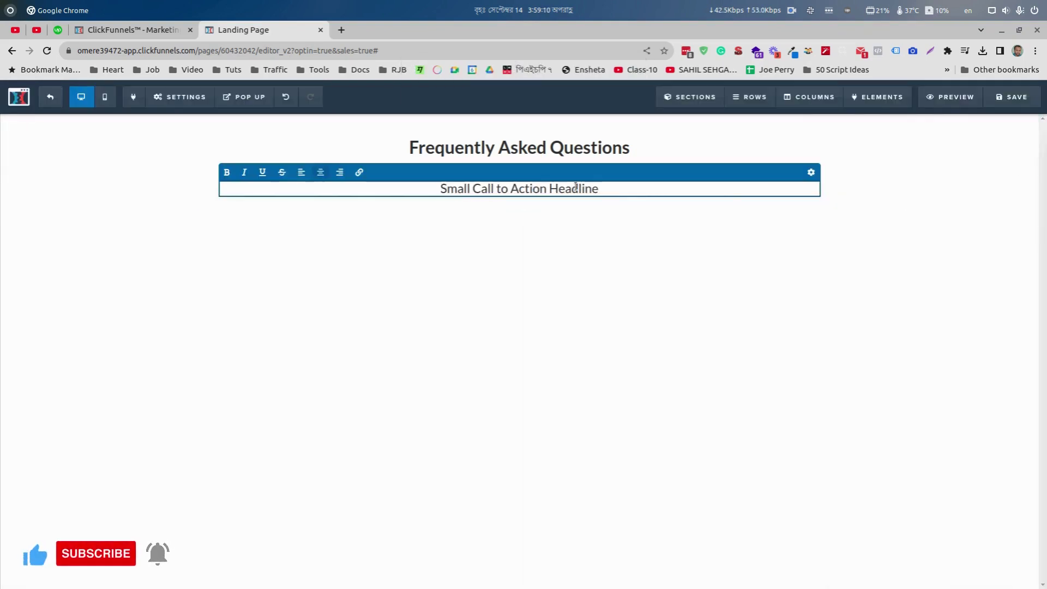
pyautogui.tripleClick(576, 188)
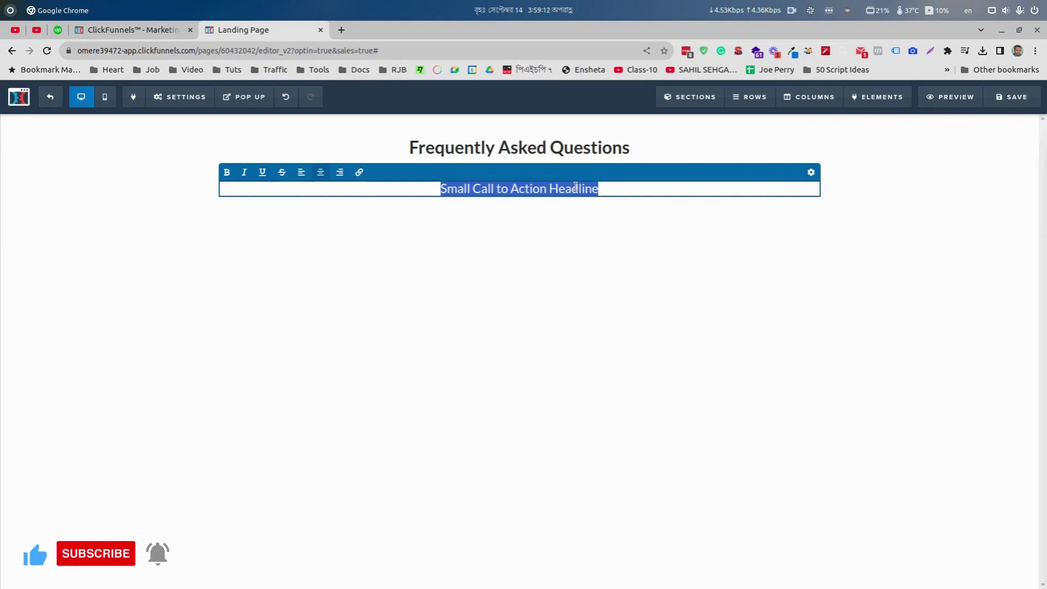
pyautogui.press('Right')
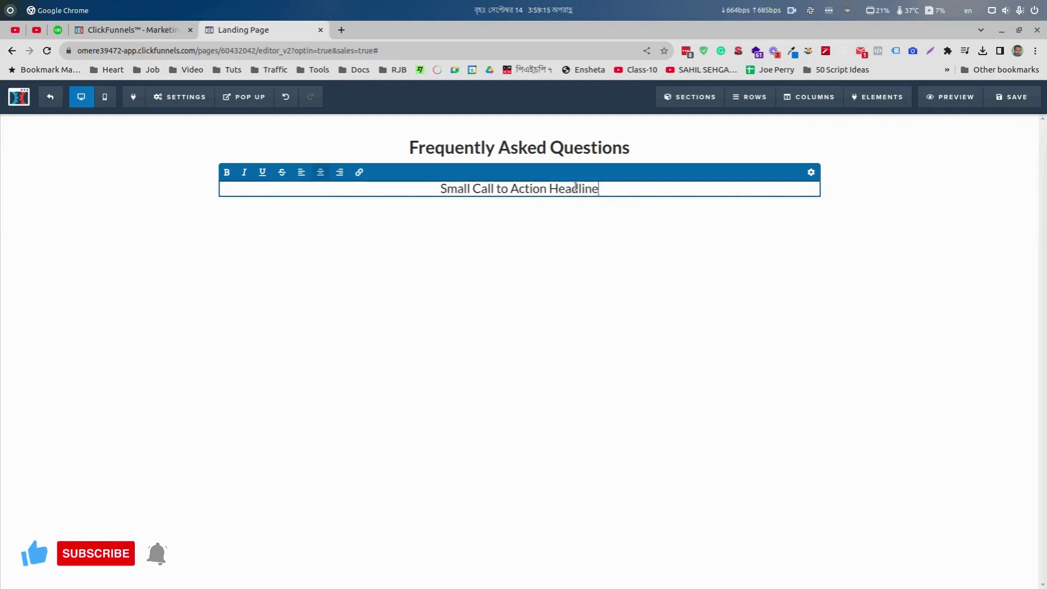
pyautogui.click(576, 225)
pyautogui.moveTo(519, 188)
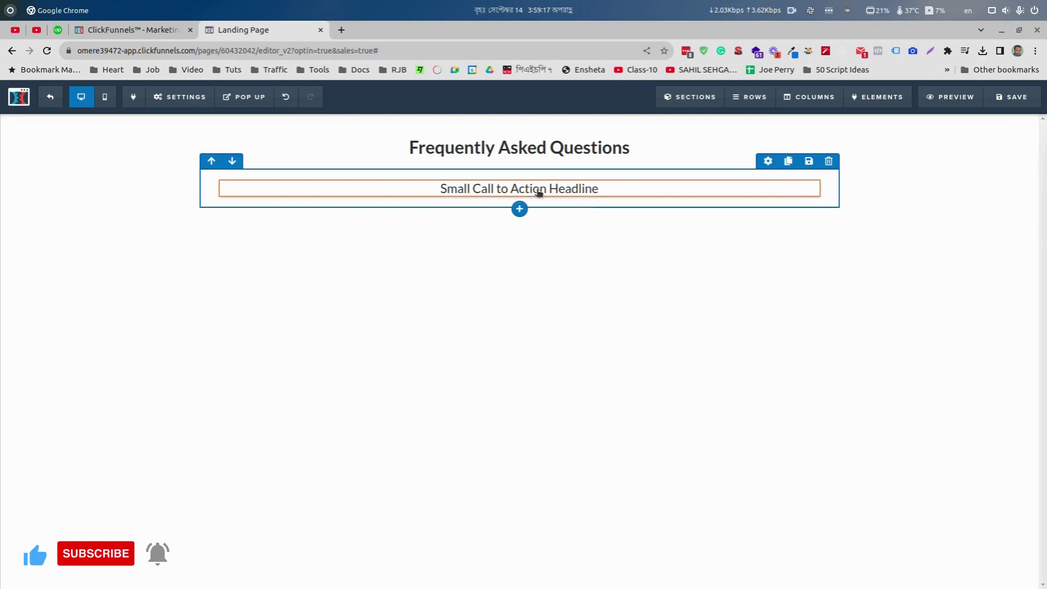
pyautogui.click(520, 198)
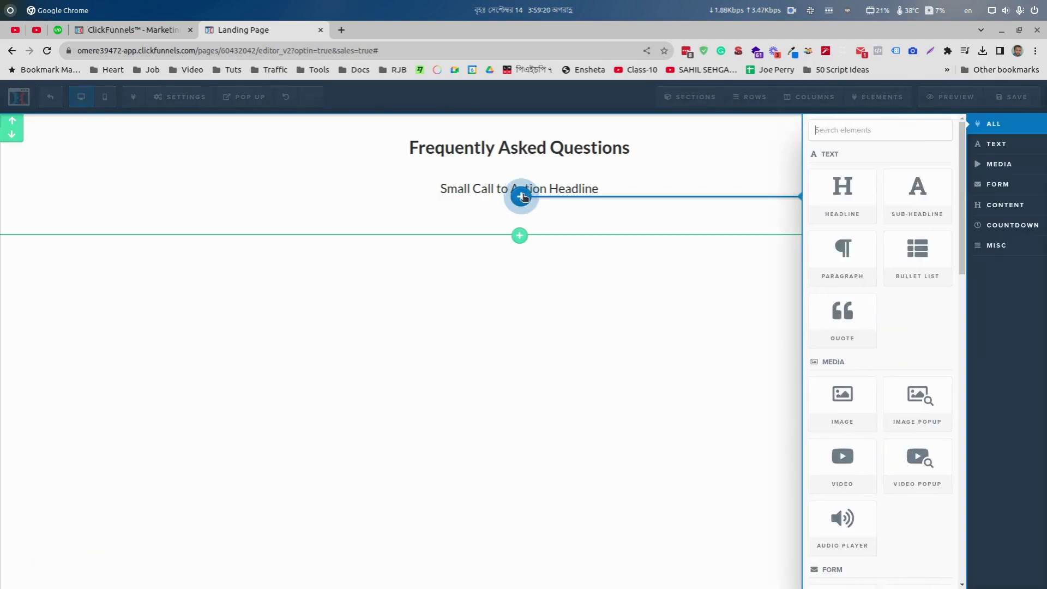
pyautogui.click(849, 249)
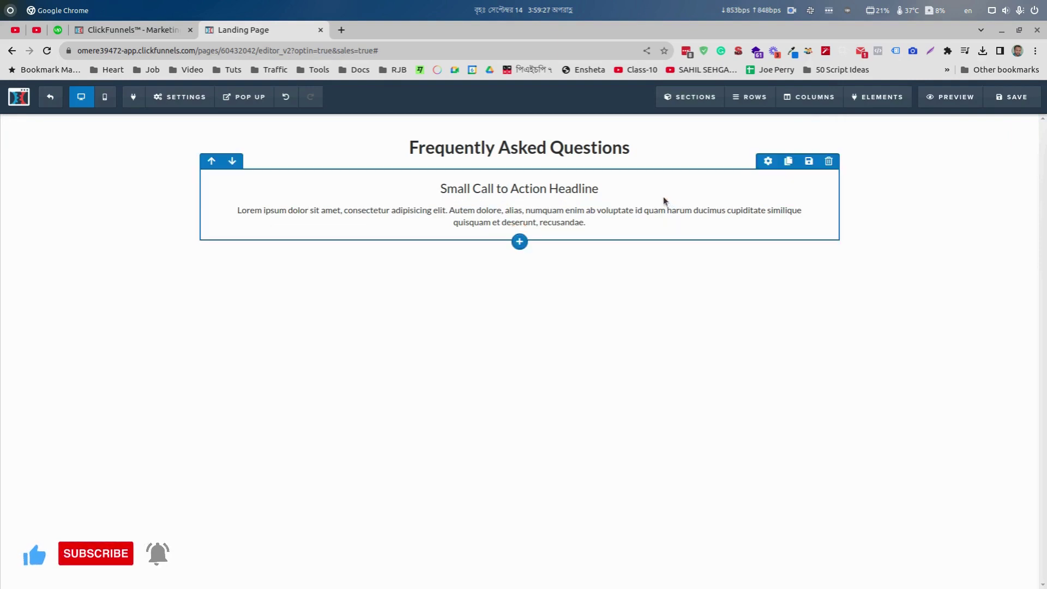
# Give the sub-headline an fa-caret-down icon from the Advanced Icon Picker
pyautogui.click(765, 176)
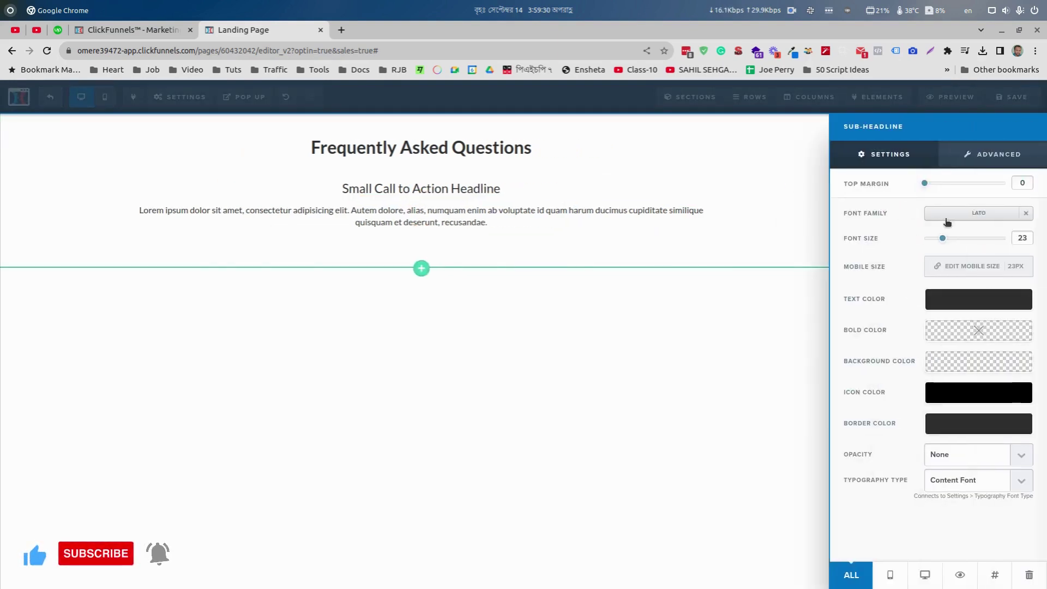
pyautogui.click(1010, 157)
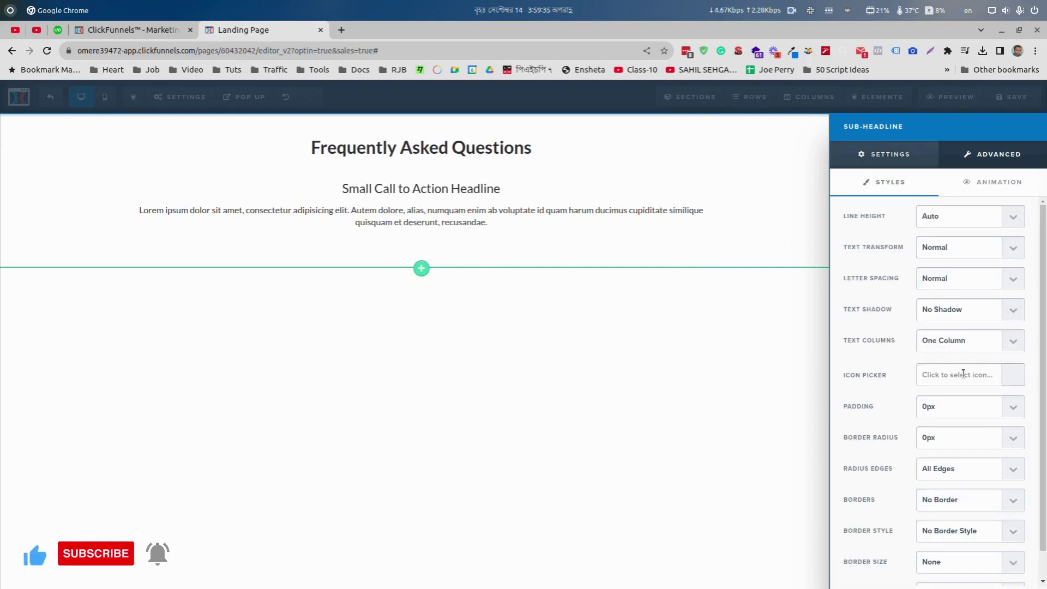
pyautogui.click(1008, 374)
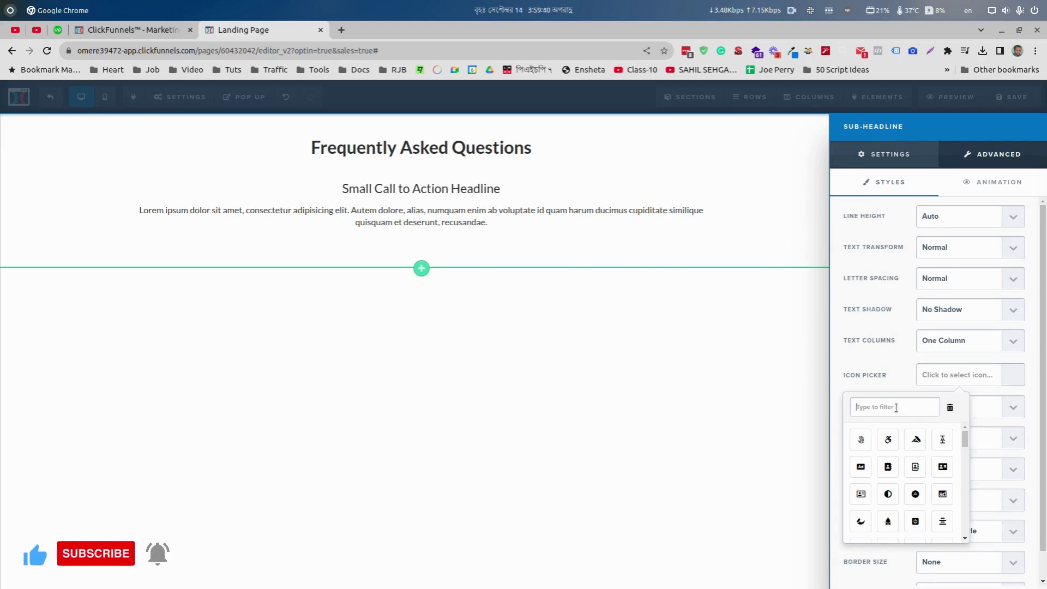
pyautogui.write('ar')
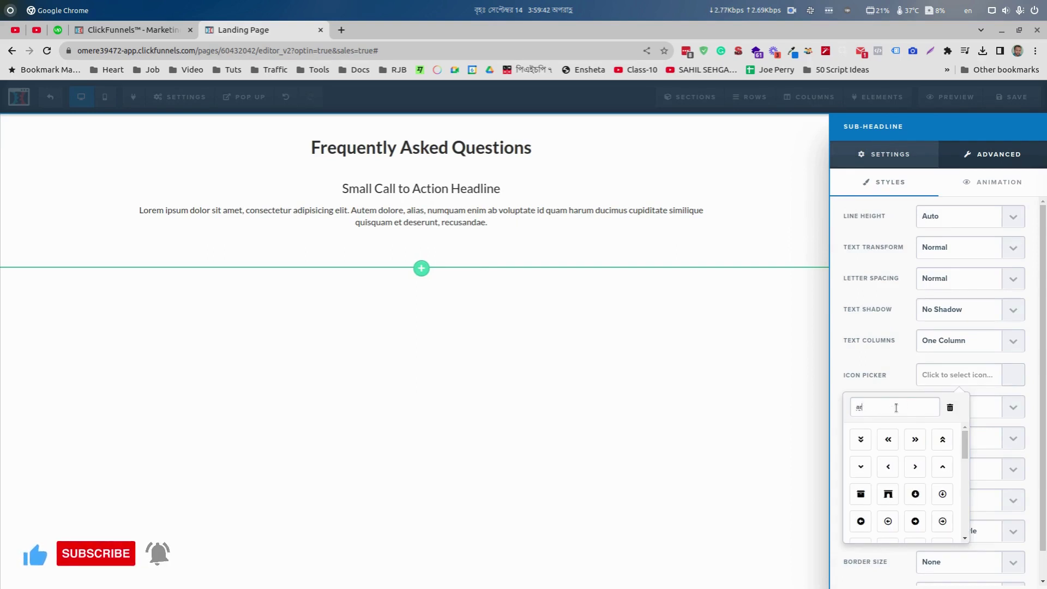
pyautogui.write('row')
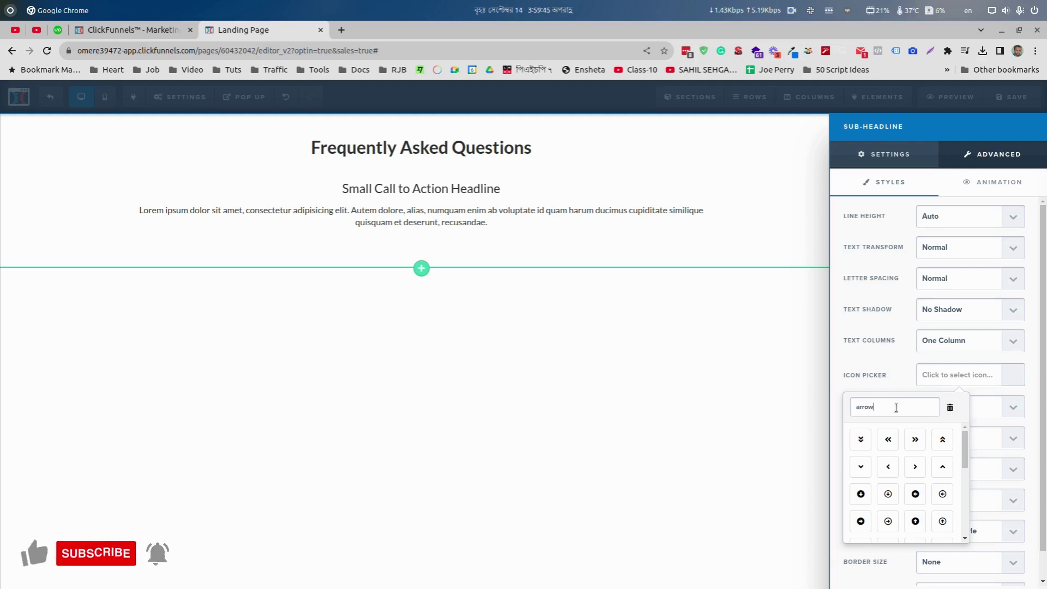
pyautogui.scroll(-2, 900, 477)
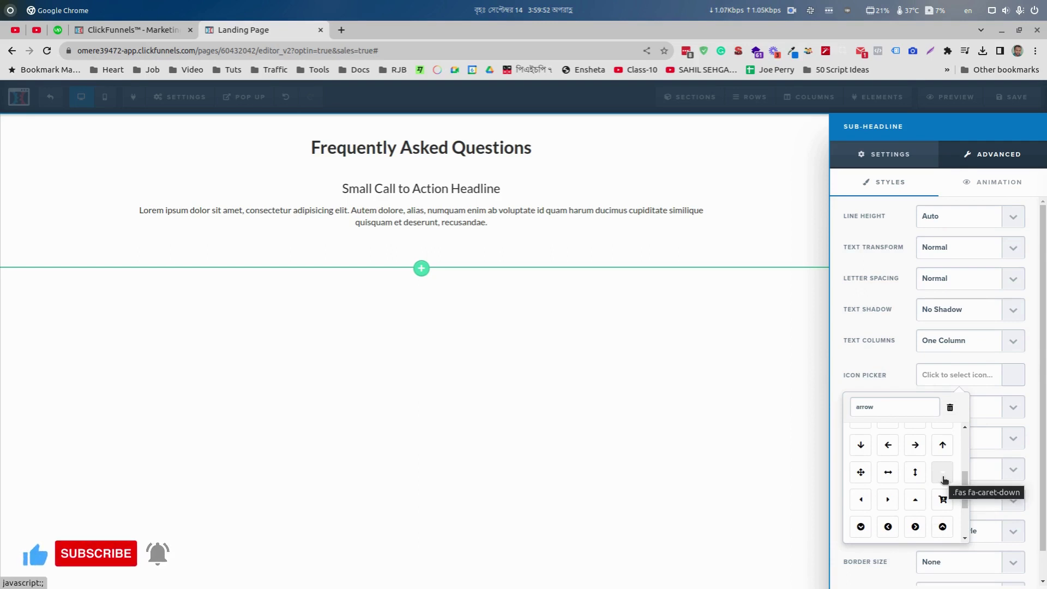
pyautogui.click(943, 474)
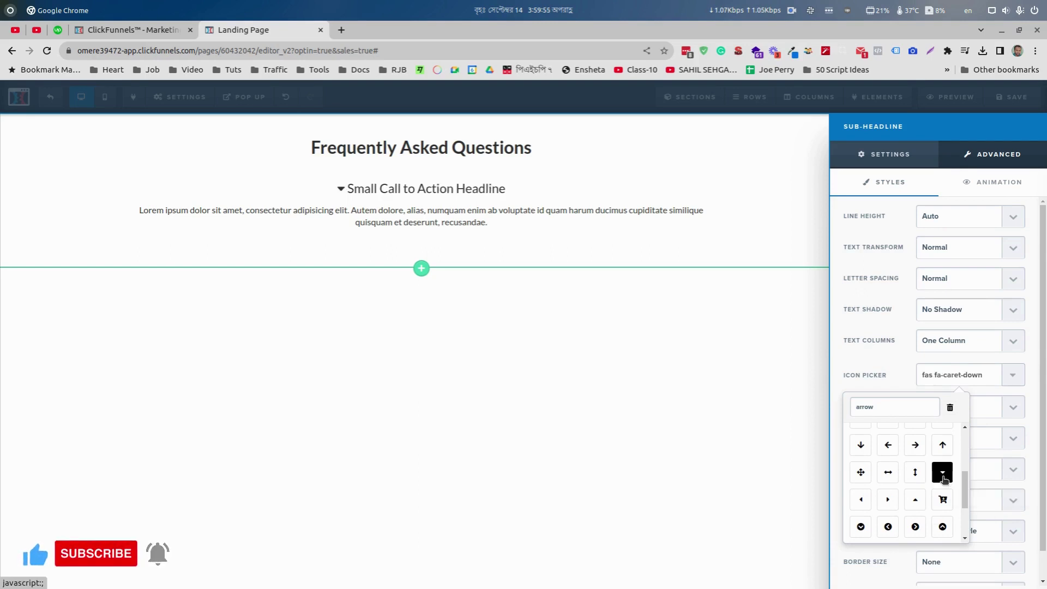
pyautogui.click(710, 416)
pyautogui.moveTo(520, 200)
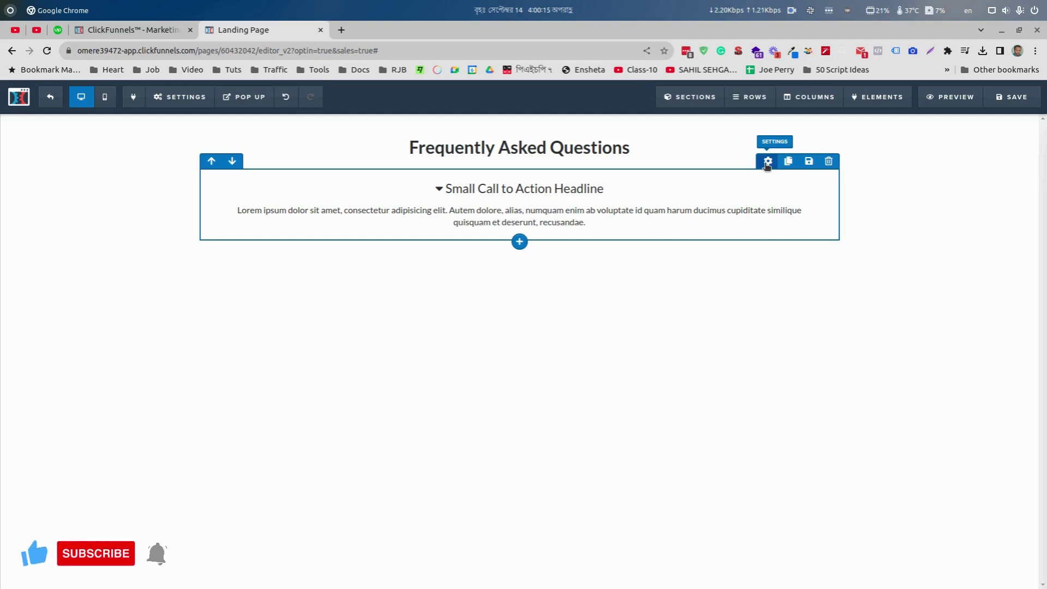
# Make the FAQ row background cream
pyautogui.click(768, 161)
pyautogui.click(960, 279)
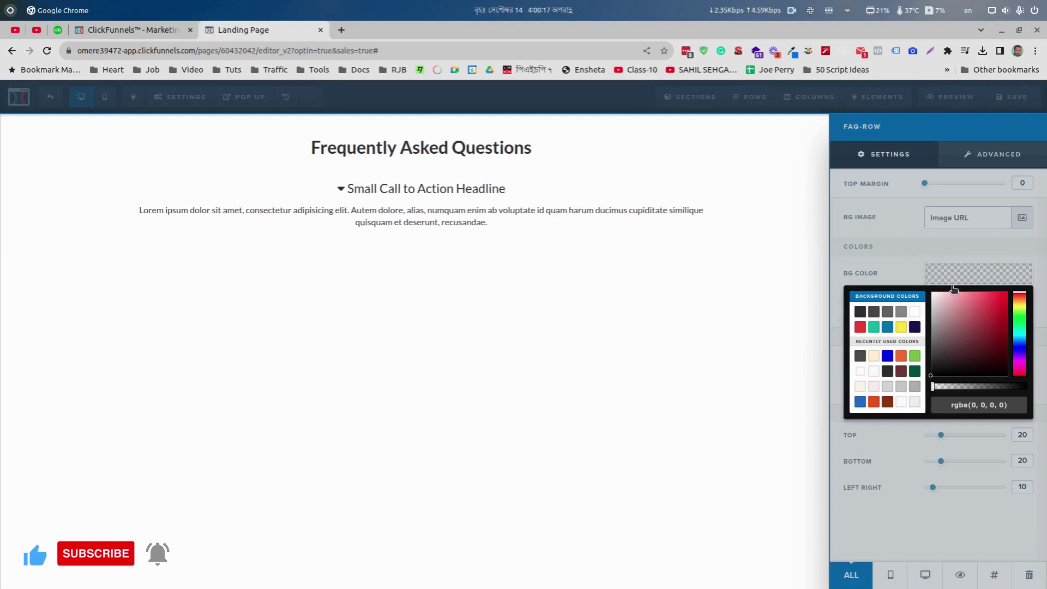
pyautogui.click(874, 355)
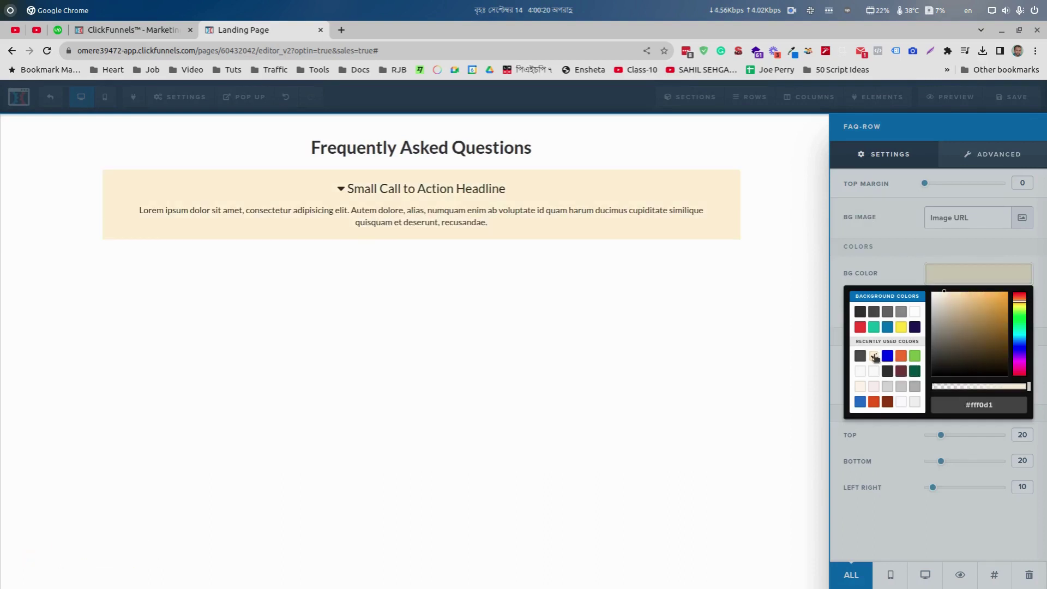
# Give the row 10px rounded corners and a 1px full border
pyautogui.click(981, 163)
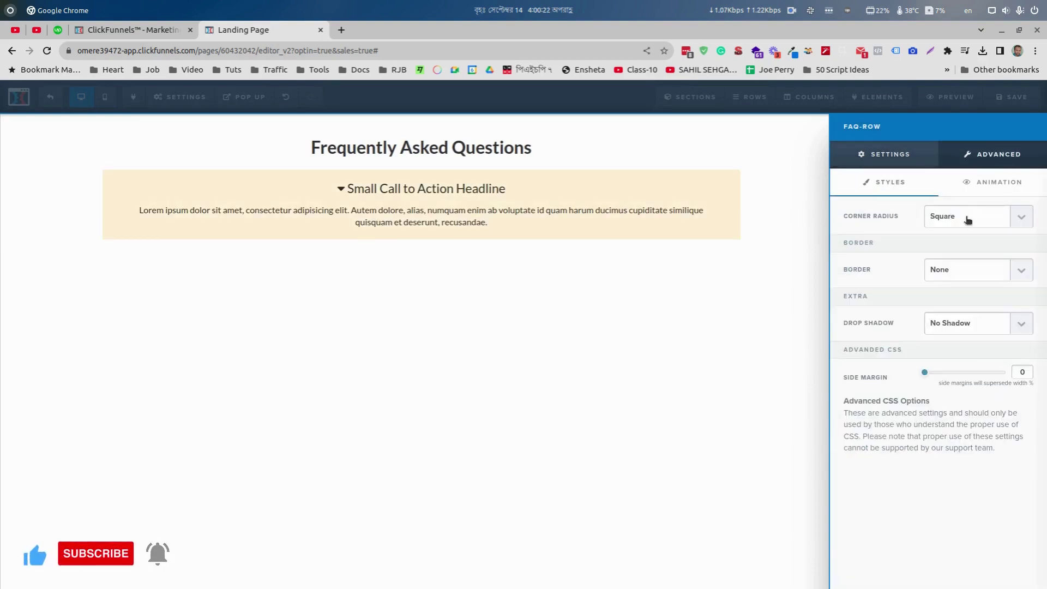
pyautogui.click(965, 218)
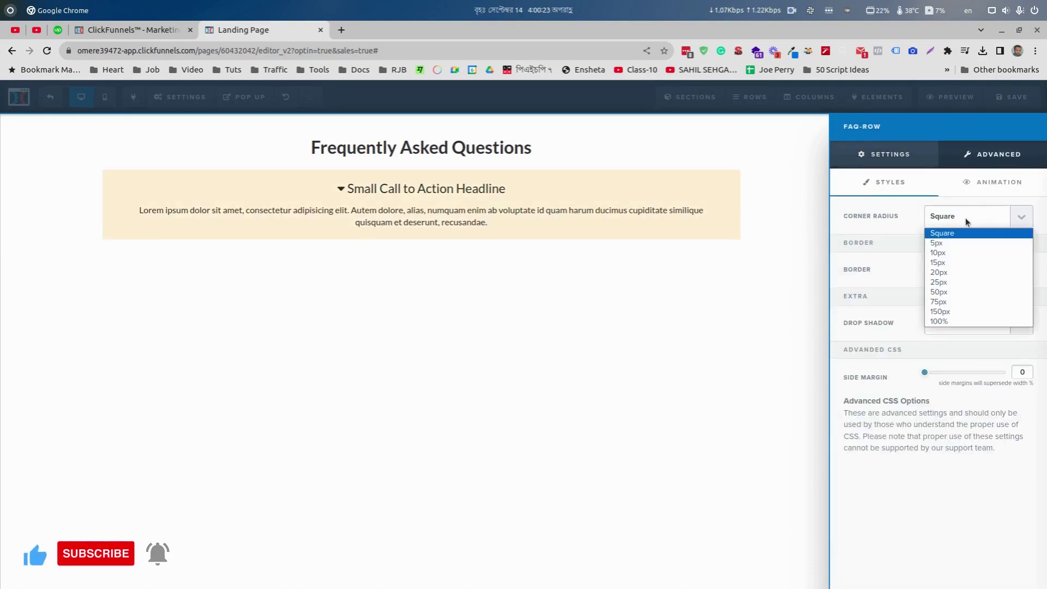
pyautogui.click(963, 254)
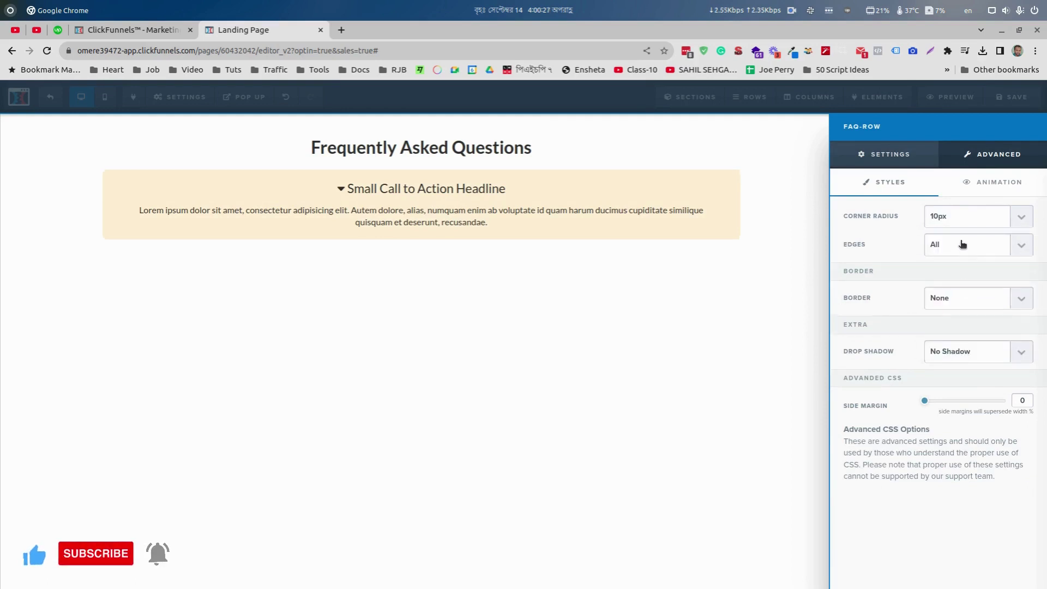
pyautogui.click(963, 299)
pyautogui.click(967, 324)
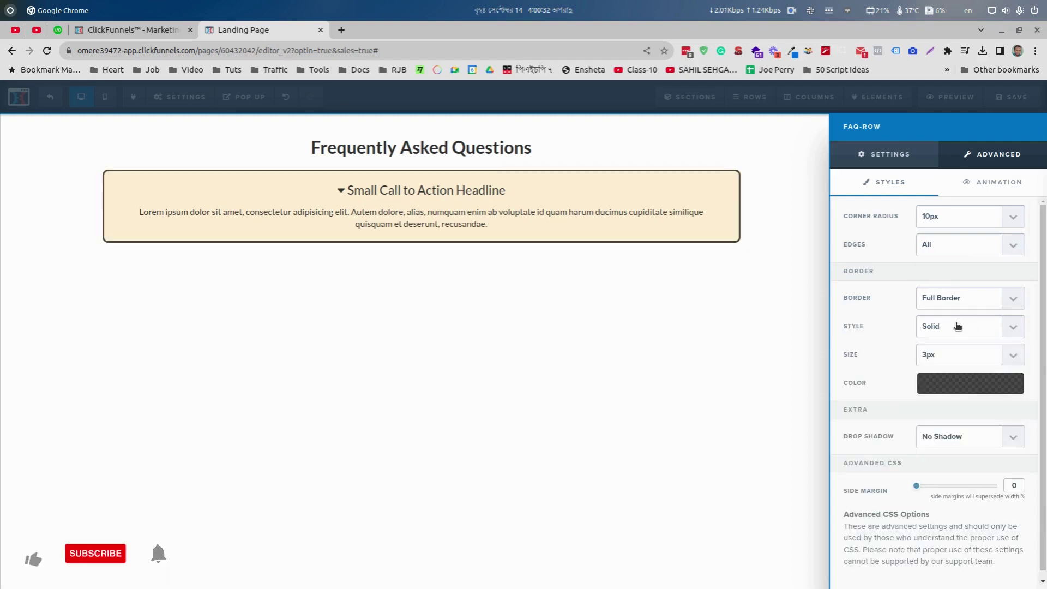
pyautogui.click(946, 352)
pyautogui.click(941, 371)
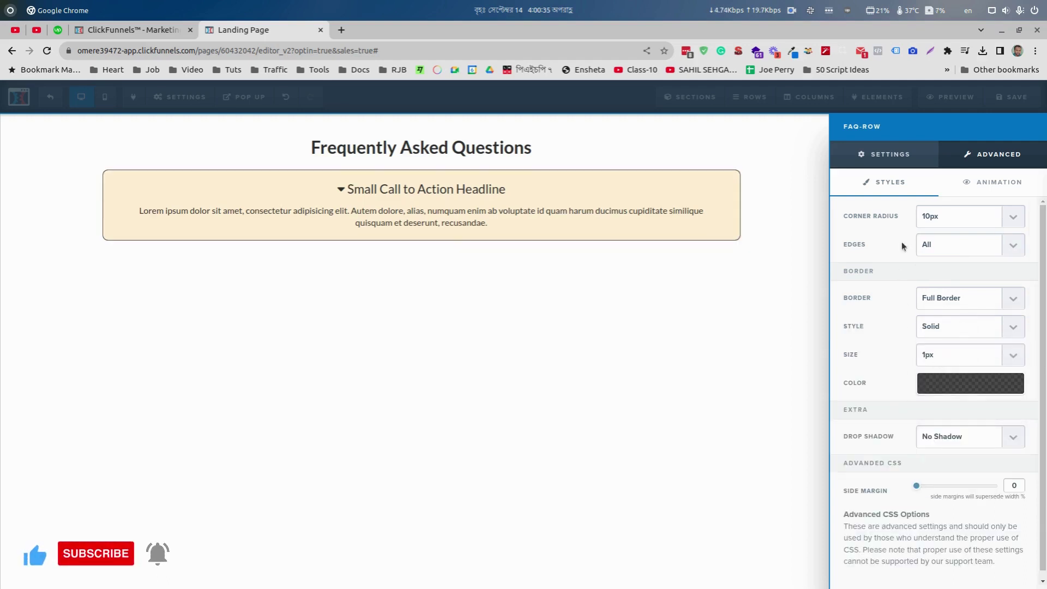
# Narrow the FAQ row to 65% width
pyautogui.click(894, 160)
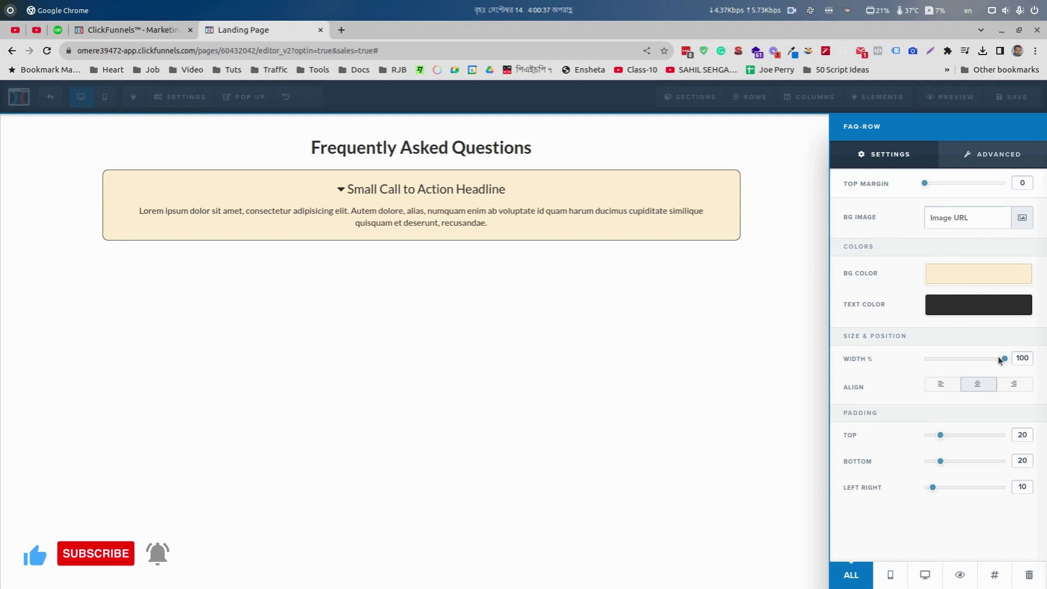
pyautogui.moveTo(1004, 360); pyautogui.dragTo(968, 361)
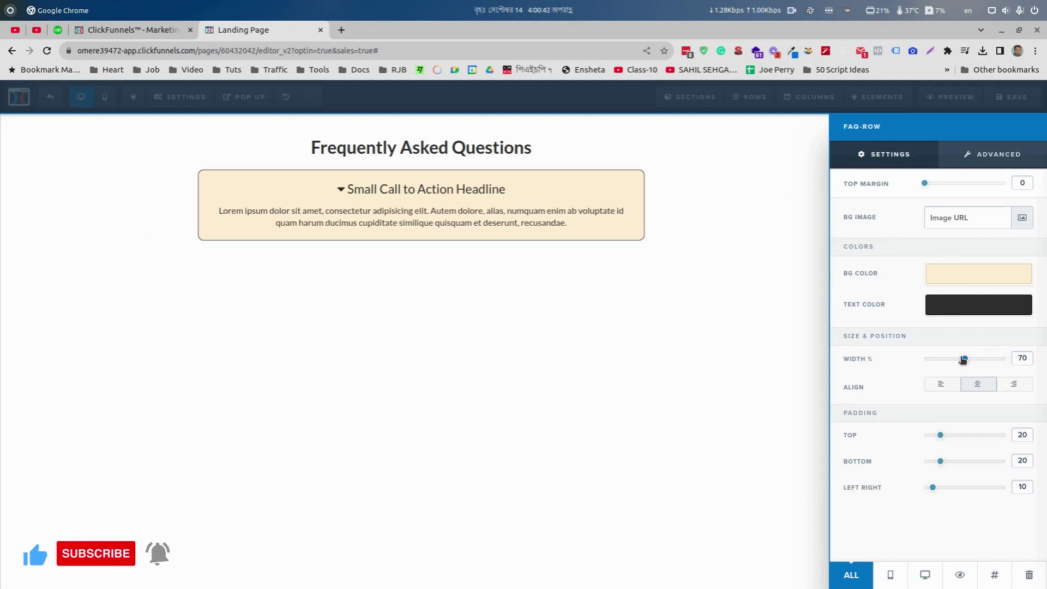
pyautogui.moveTo(964, 361); pyautogui.dragTo(957, 361)
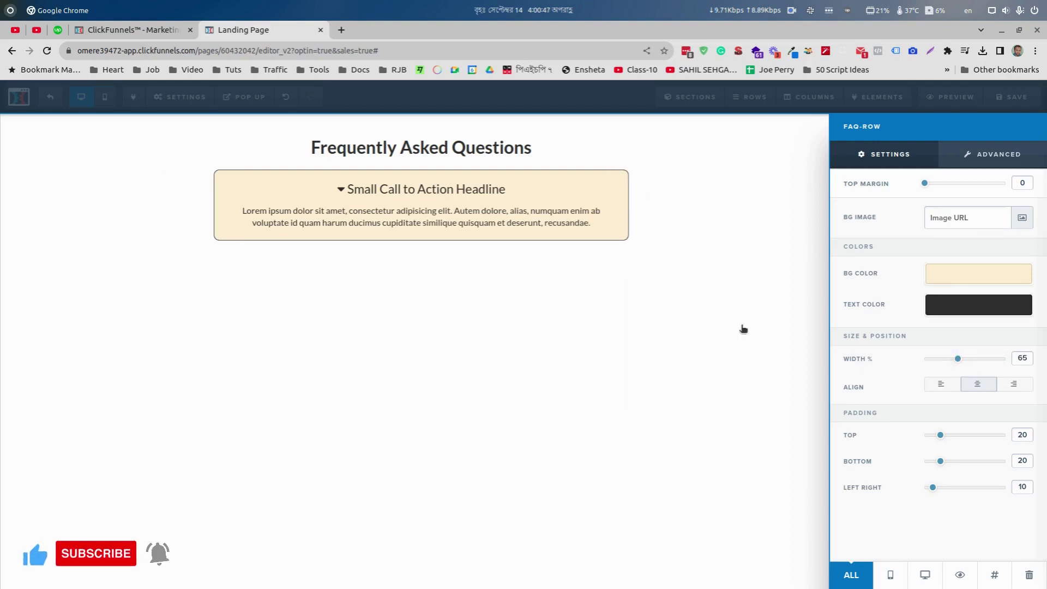
pyautogui.click(709, 324)
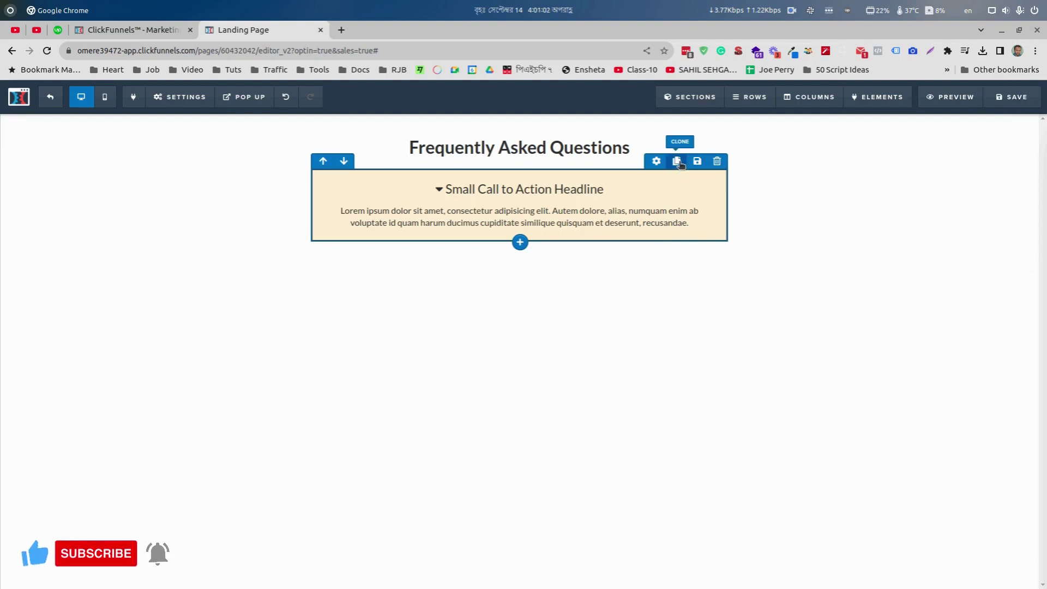
# Duplicate the FAQ row and give the copy a top margin of about 30
pyautogui.click(677, 162)
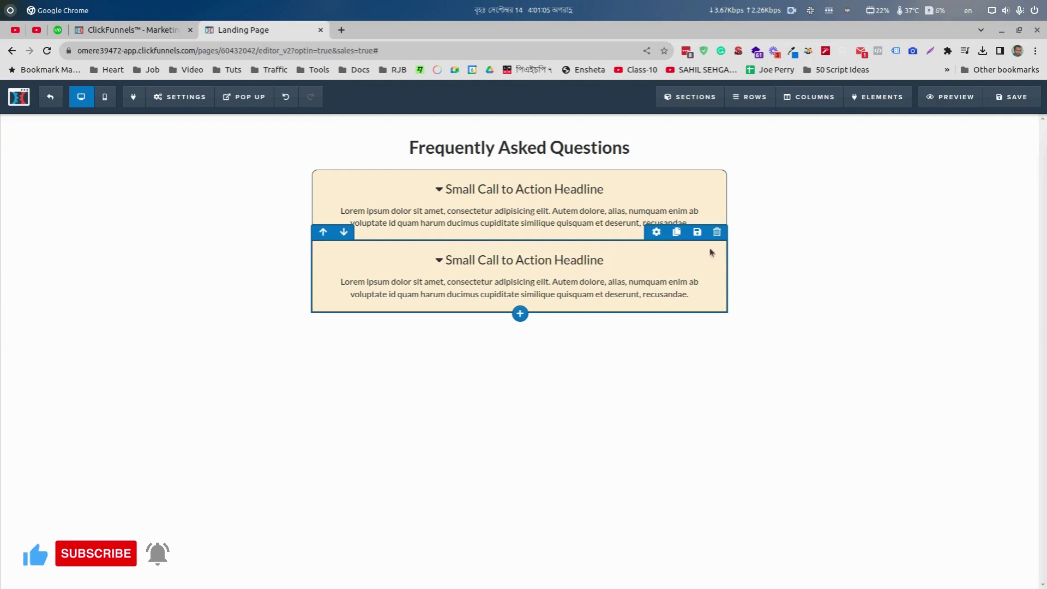
pyautogui.click(656, 233)
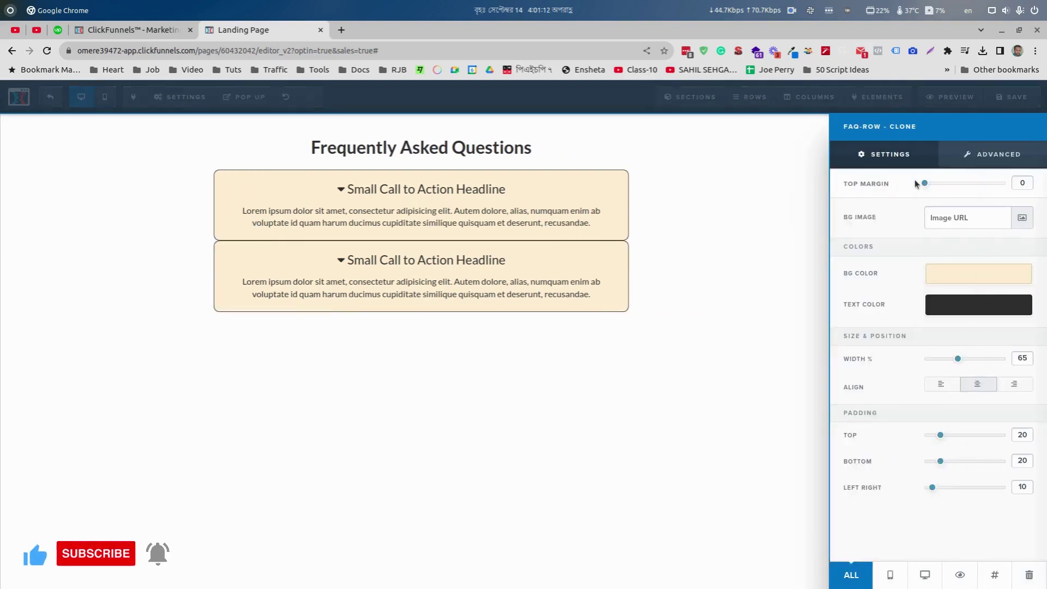
pyautogui.moveTo(923, 183); pyautogui.dragTo(949, 186)
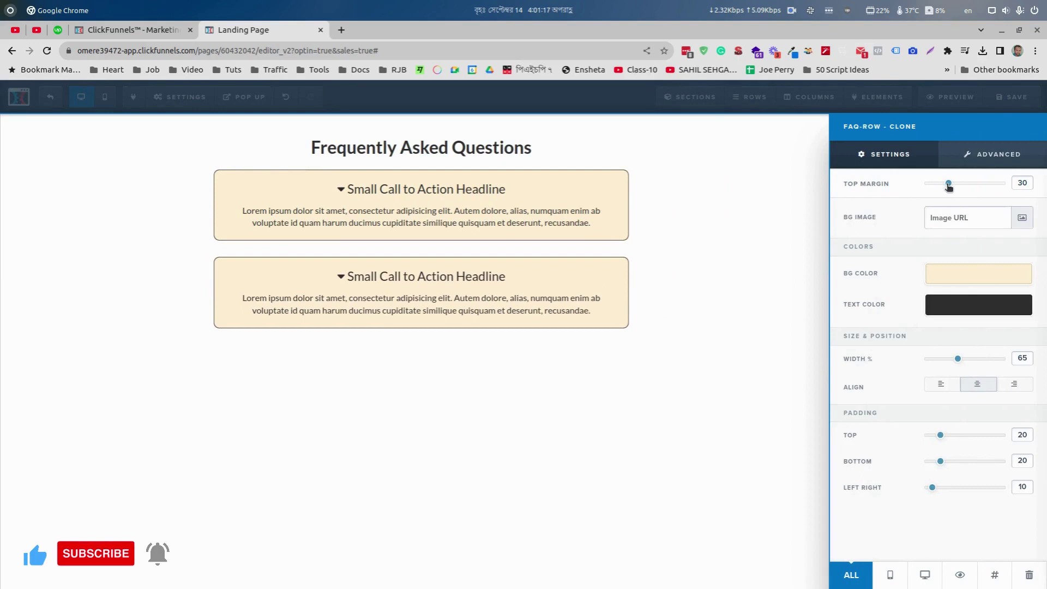
# Remove ' - Clone' from the copied row's title, leaving 'faq-row'
pyautogui.click(995, 575)
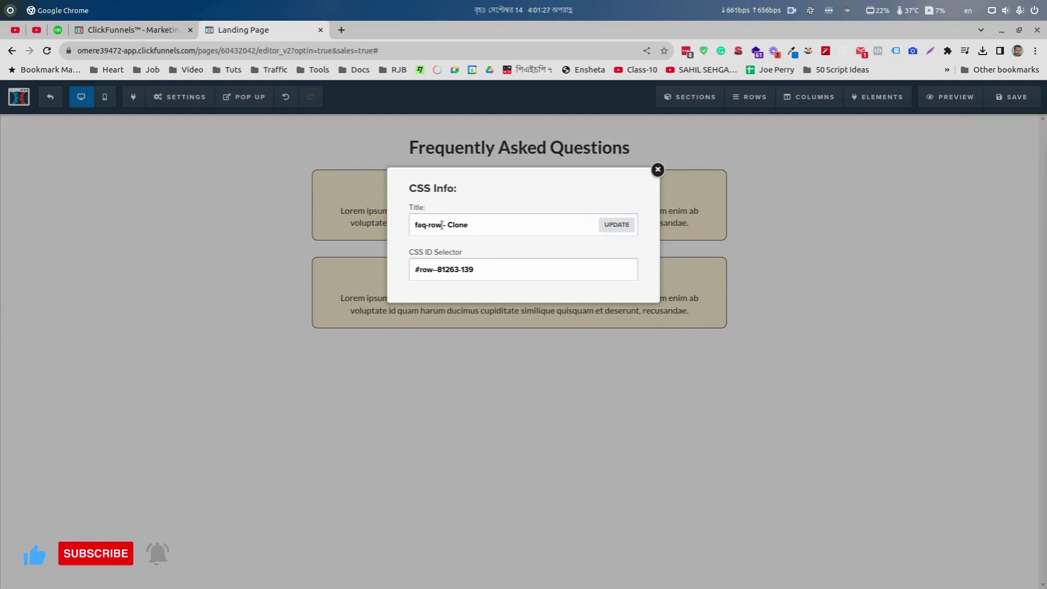
pyautogui.moveTo(441, 226); pyautogui.dragTo(543, 225)
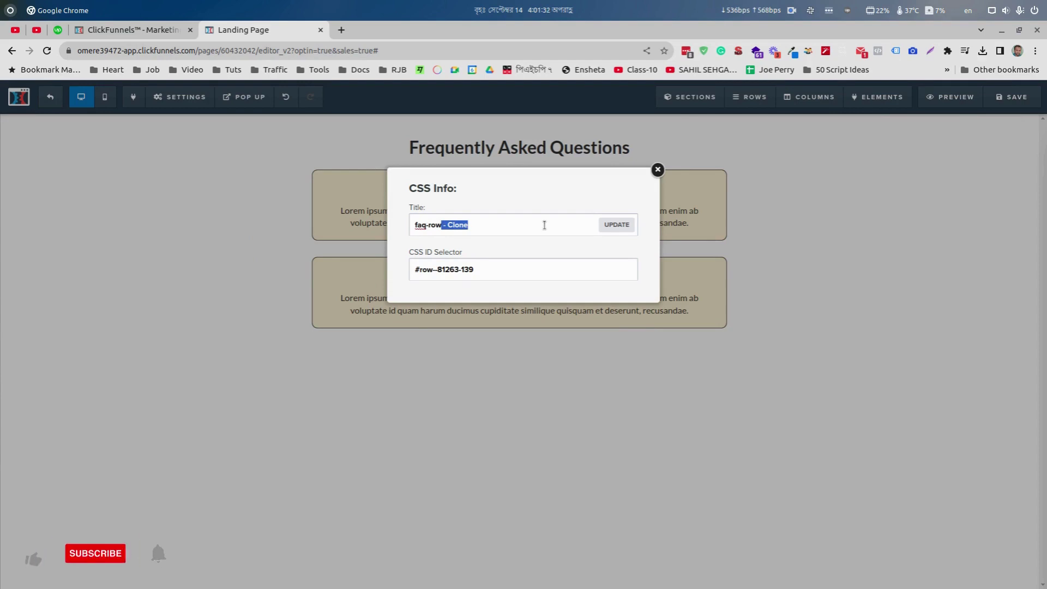
pyautogui.press('BackSpace')
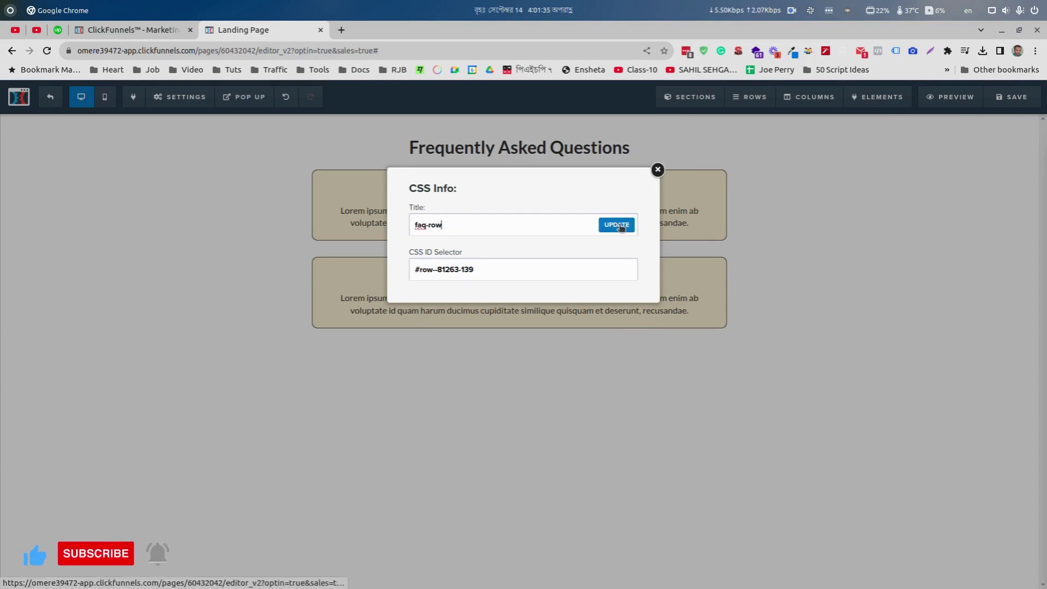
pyautogui.click(619, 226)
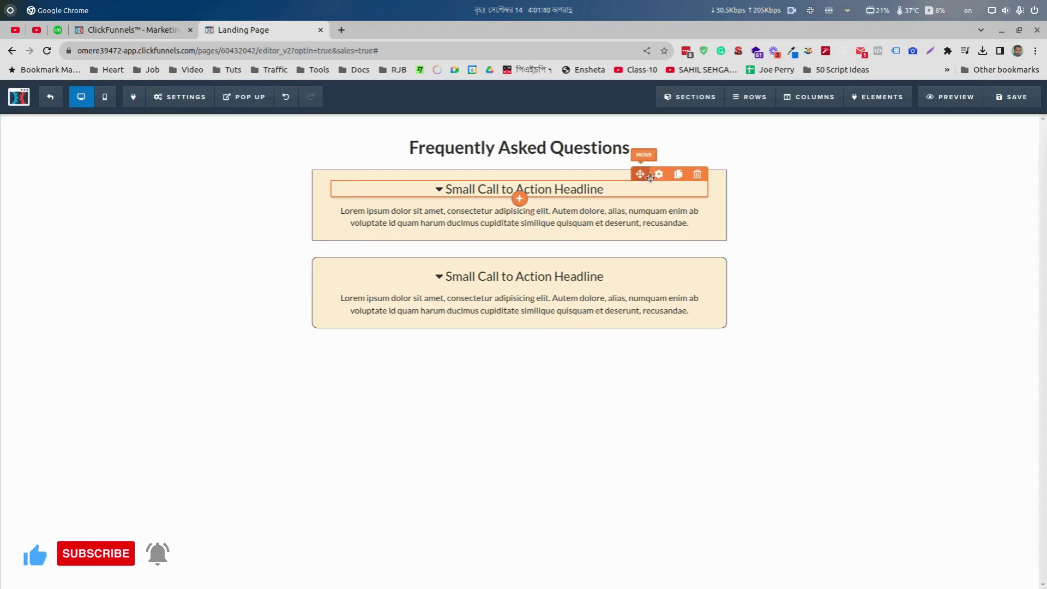
# Title the first row's headline 'faq-headline' and its paragraph 'faq-paragraph'
pyautogui.click(659, 173)
pyautogui.click(994, 576)
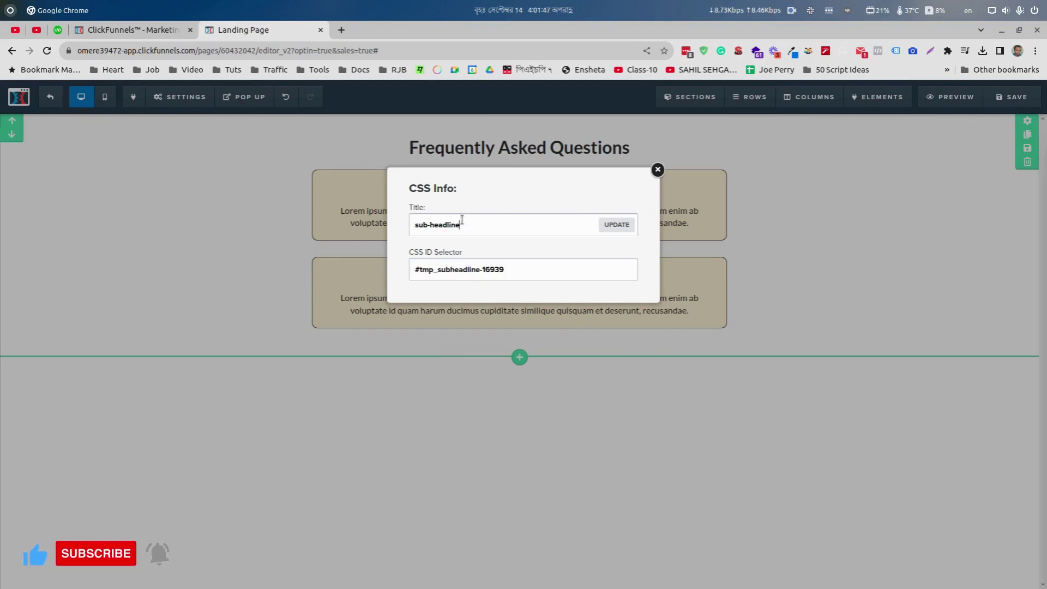
pyautogui.doubleClick(426, 225)
pyautogui.write('f')
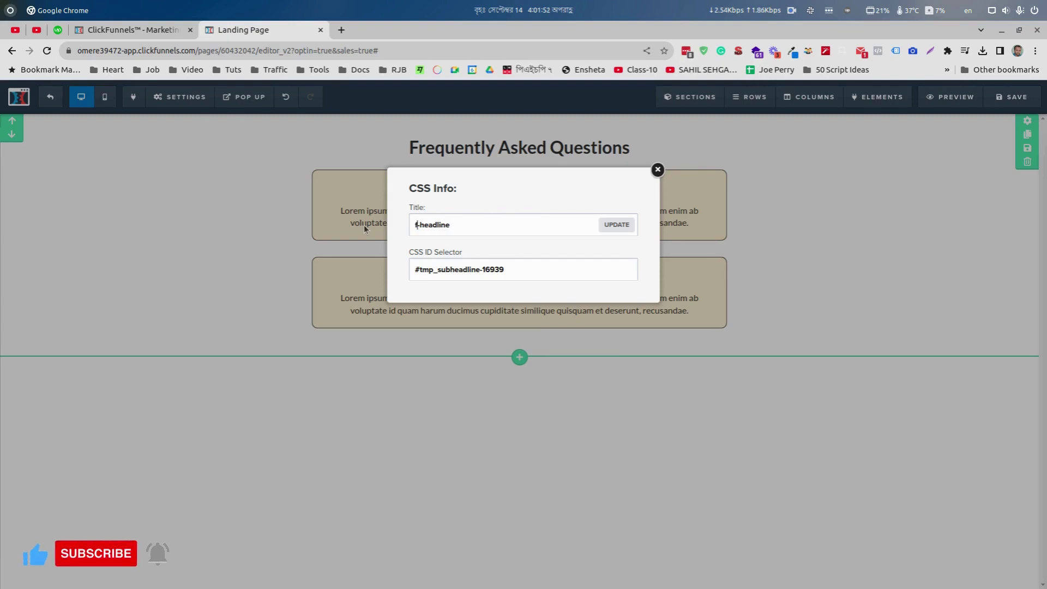
pyautogui.write('a')
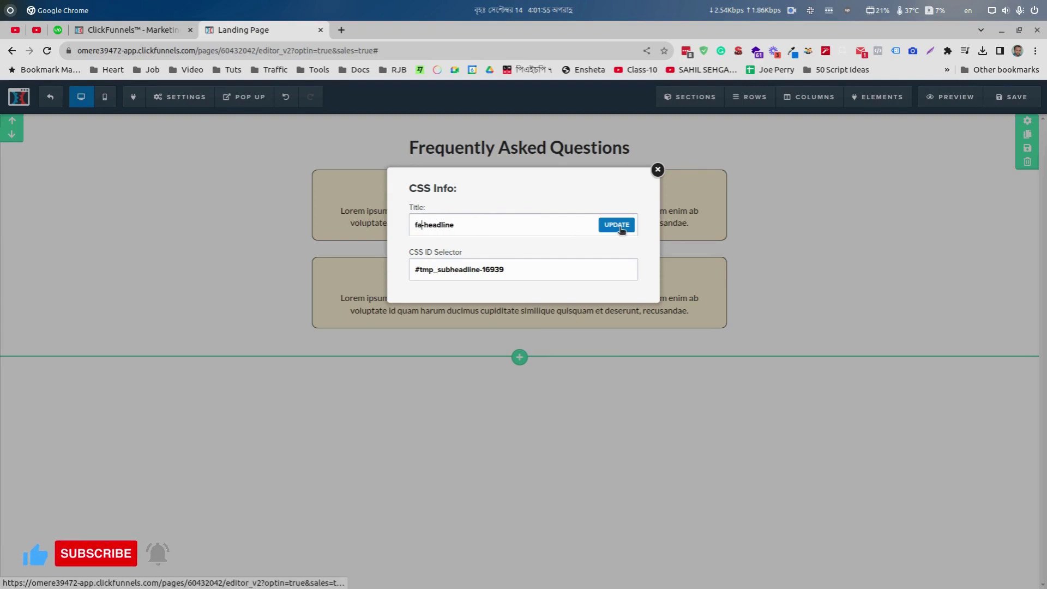
pyautogui.write('q')
pyautogui.hotkey('ctrl', 'shift', 'Left')
pyautogui.click(620, 228)
pyautogui.click(659, 193)
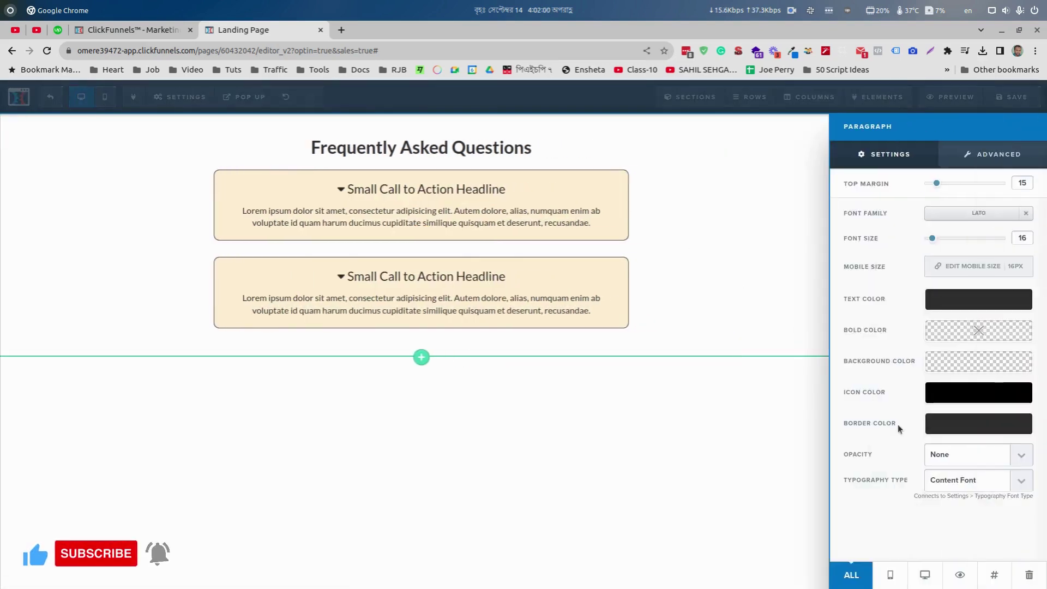
pyautogui.click(994, 575)
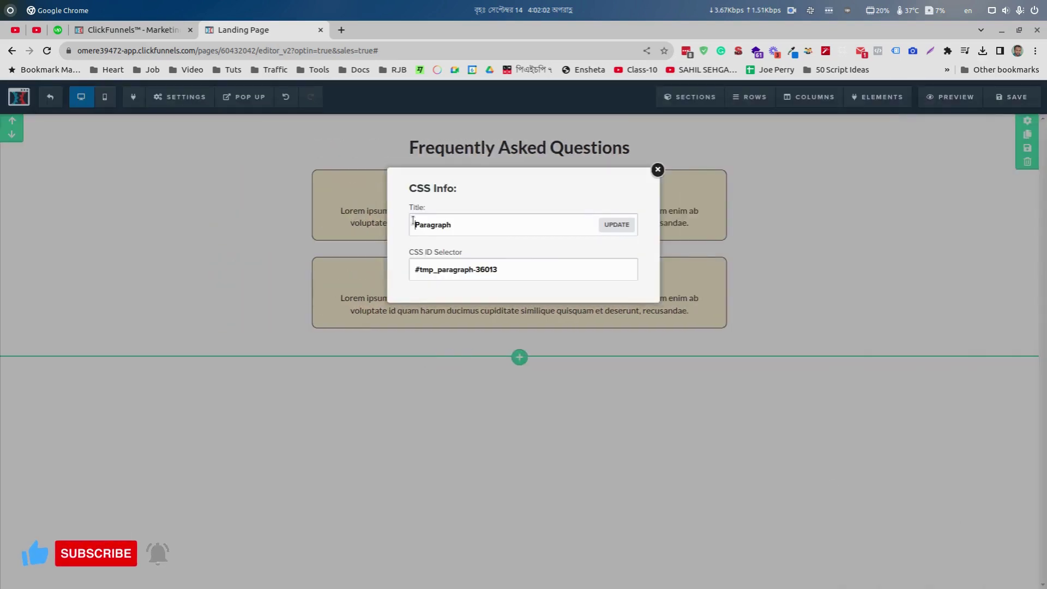
pyautogui.write('faq-p')
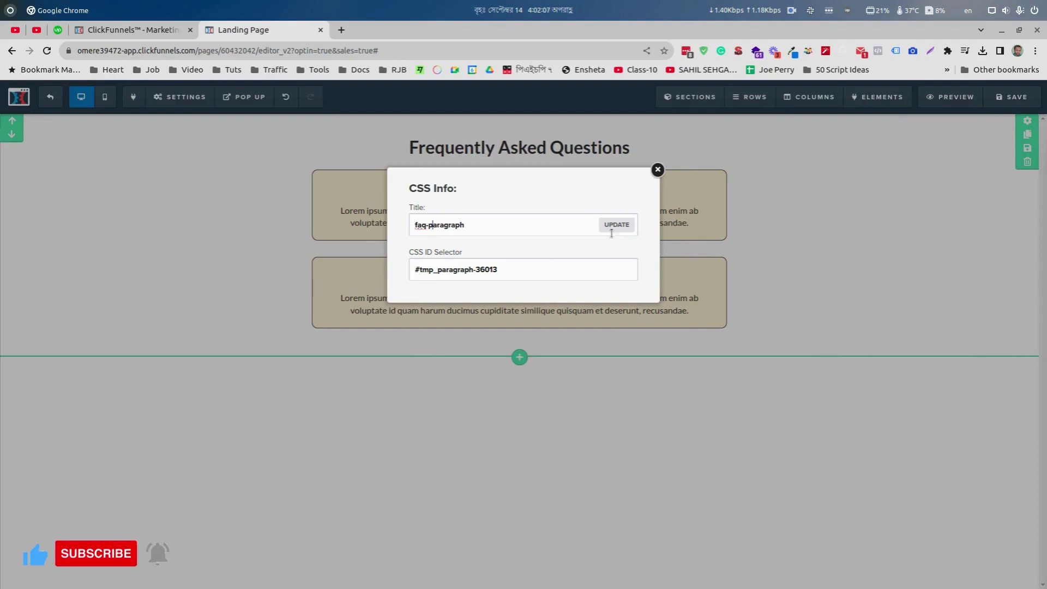
pyautogui.click(612, 229)
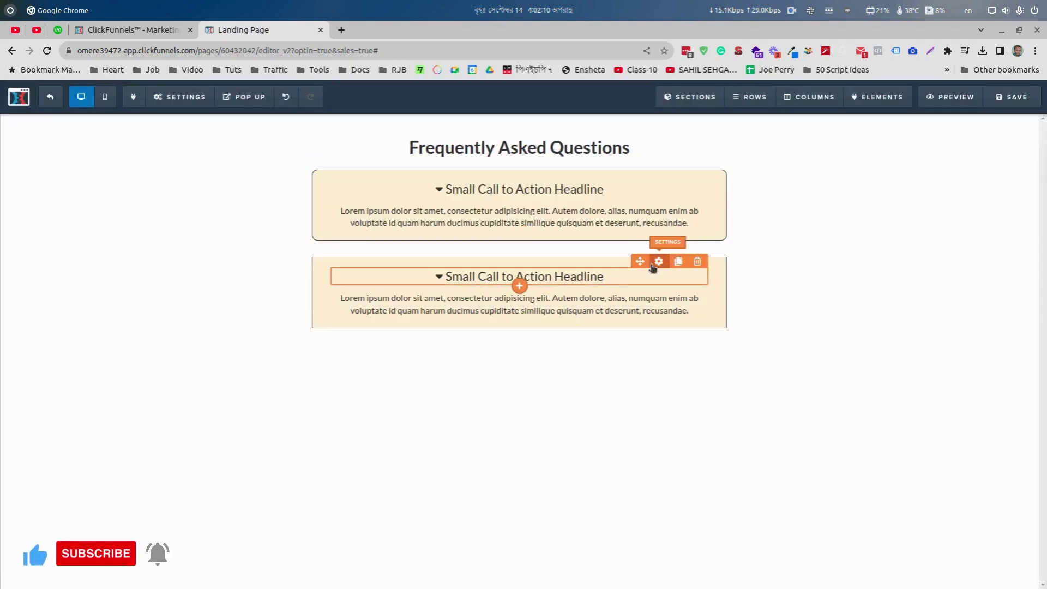
# Title the second row's headline 'faq-headline' and its paragraph 'faq-paragraph'
pyautogui.click(659, 260)
pyautogui.click(995, 578)
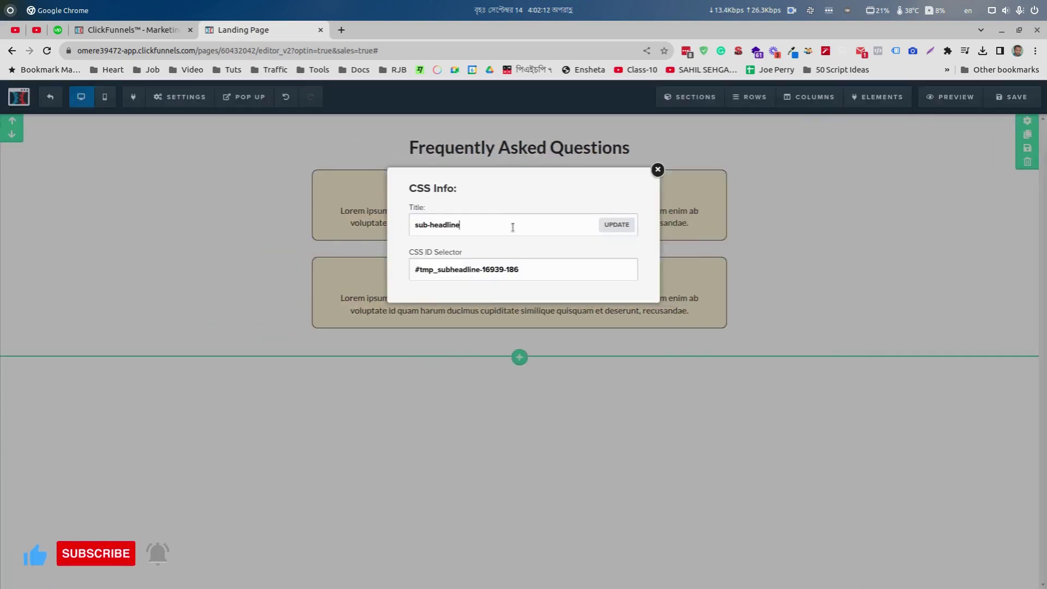
pyautogui.doubleClick(426, 225)
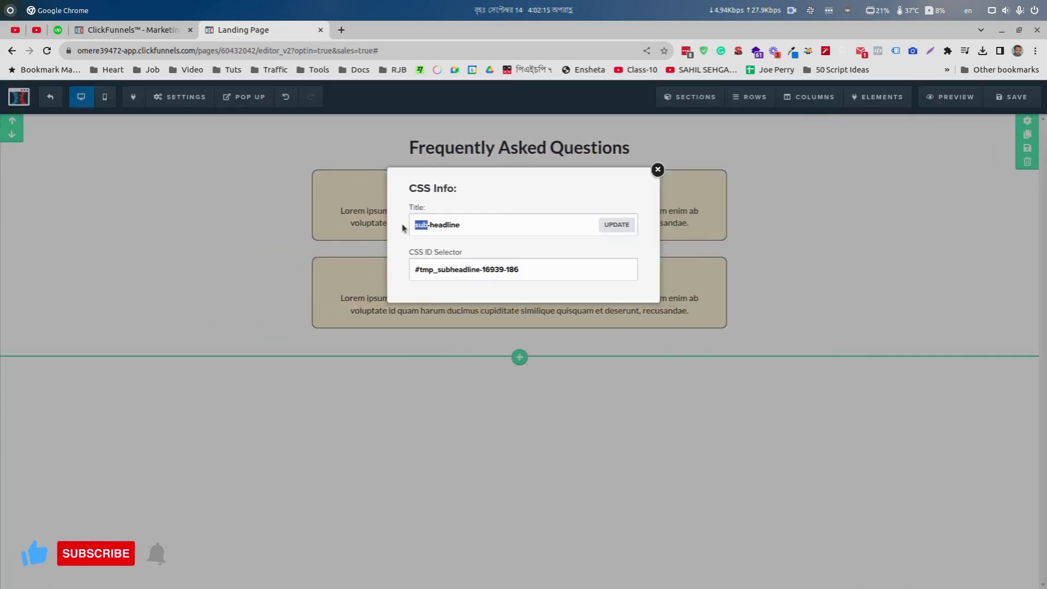
pyautogui.write('faq')
pyautogui.click(627, 232)
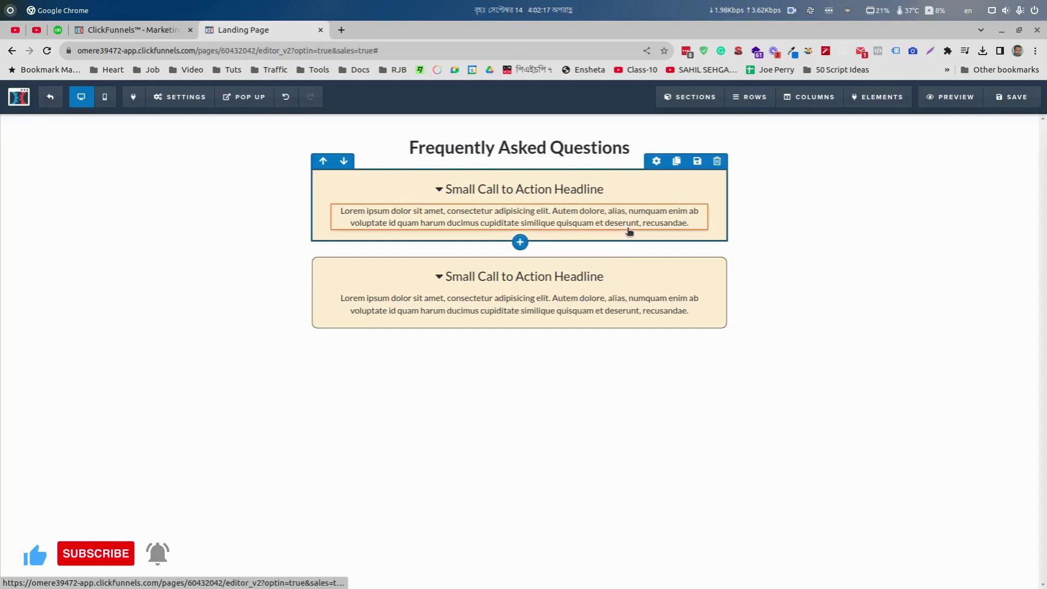
pyautogui.click(657, 283)
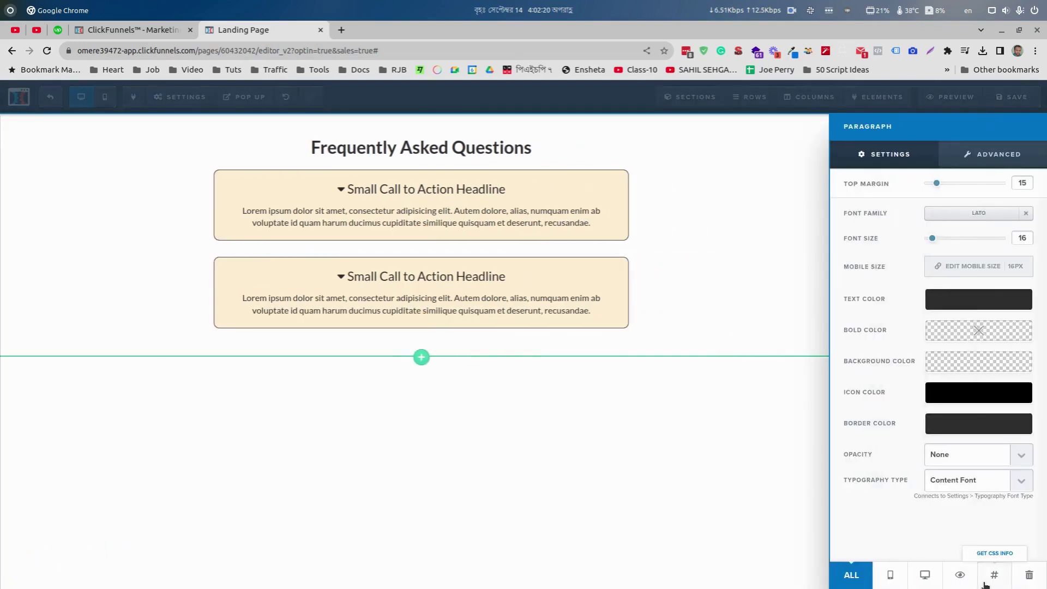
pyautogui.click(995, 576)
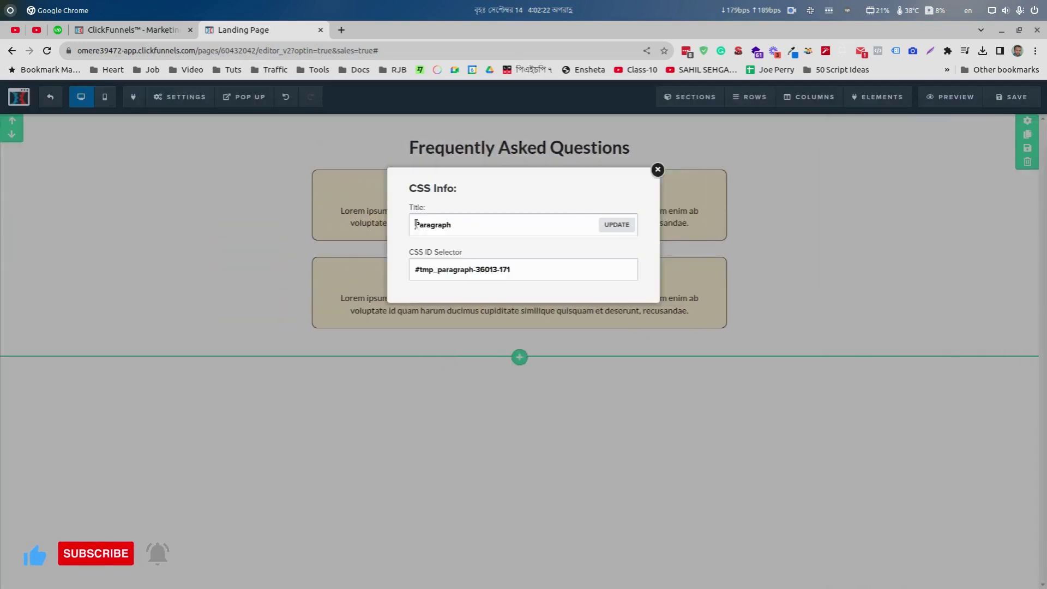
pyautogui.write('faq-')
pyautogui.hotkey('shift', 'Right')
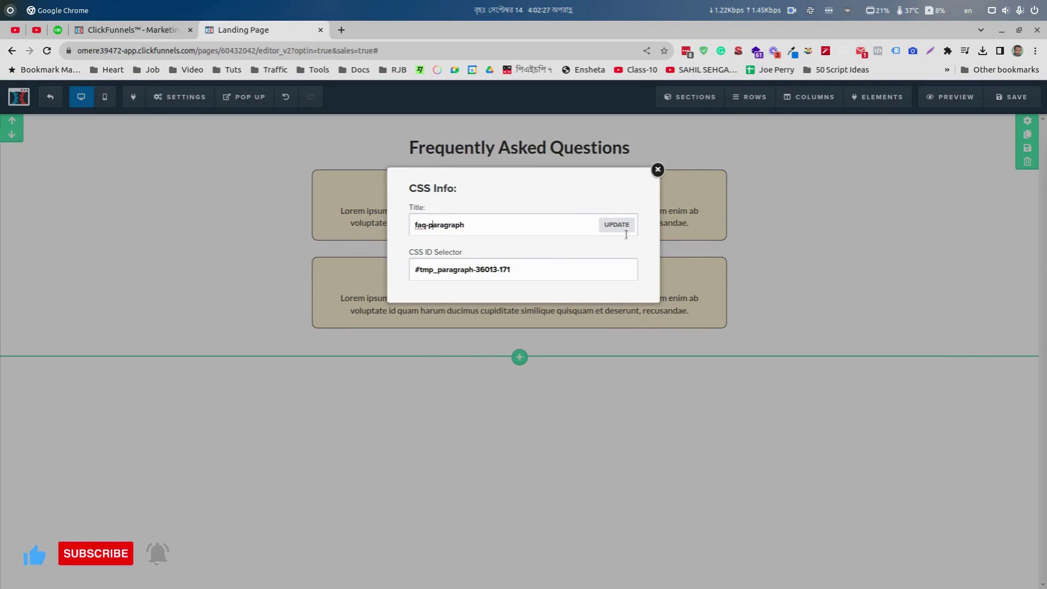
pyautogui.click(623, 229)
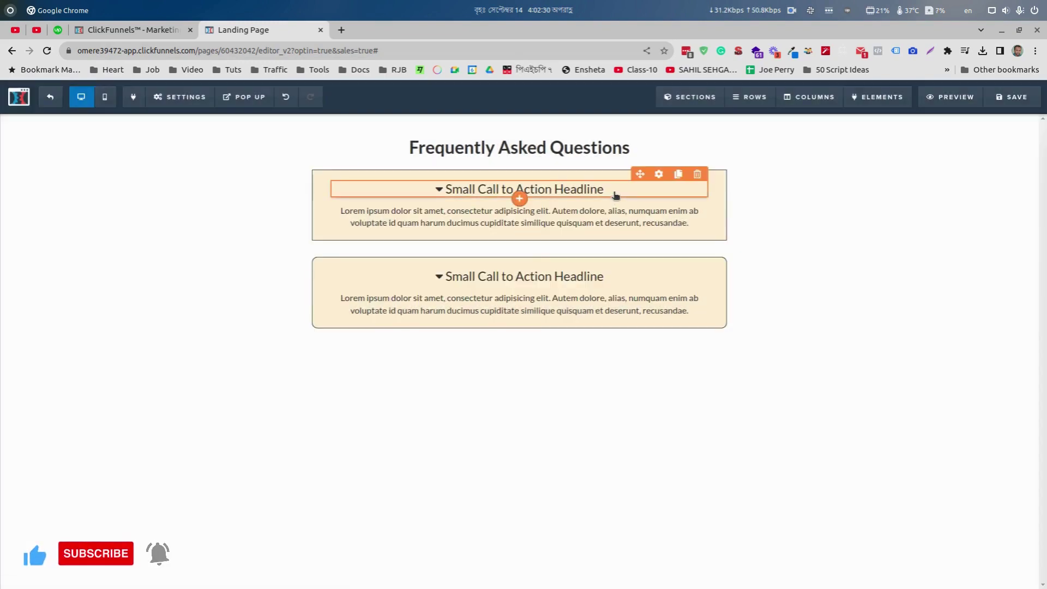
# Confirm in its CSS info that the first row is titled faq-row
pyautogui.click(657, 162)
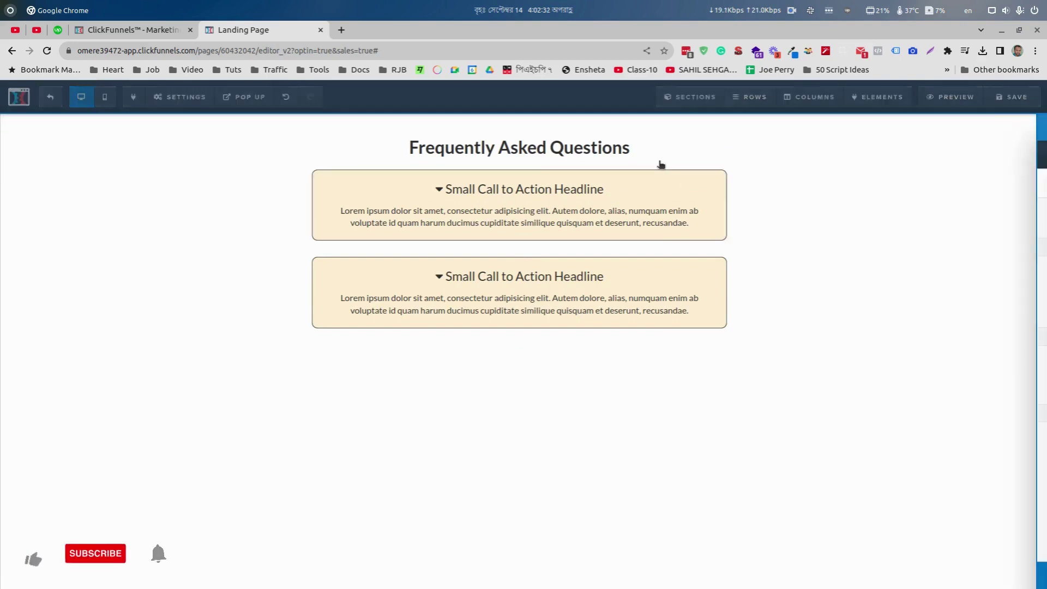
pyautogui.click(1008, 553)
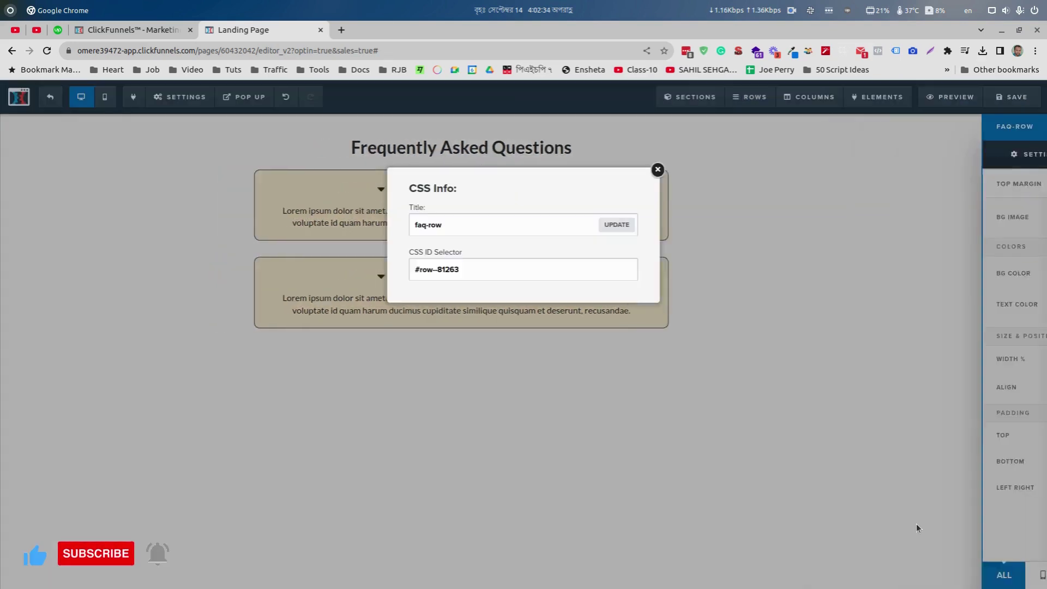
pyautogui.click(799, 470)
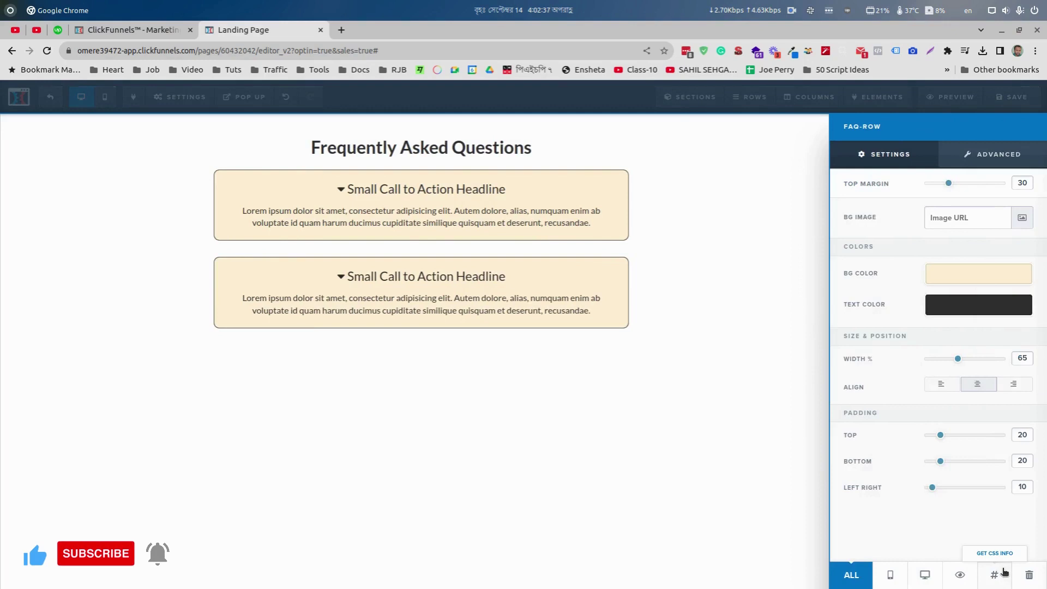
# Duplicate the second FAQ row into a third and strip ' - Clone' from its title
pyautogui.click(1000, 551)
pyautogui.click(818, 452)
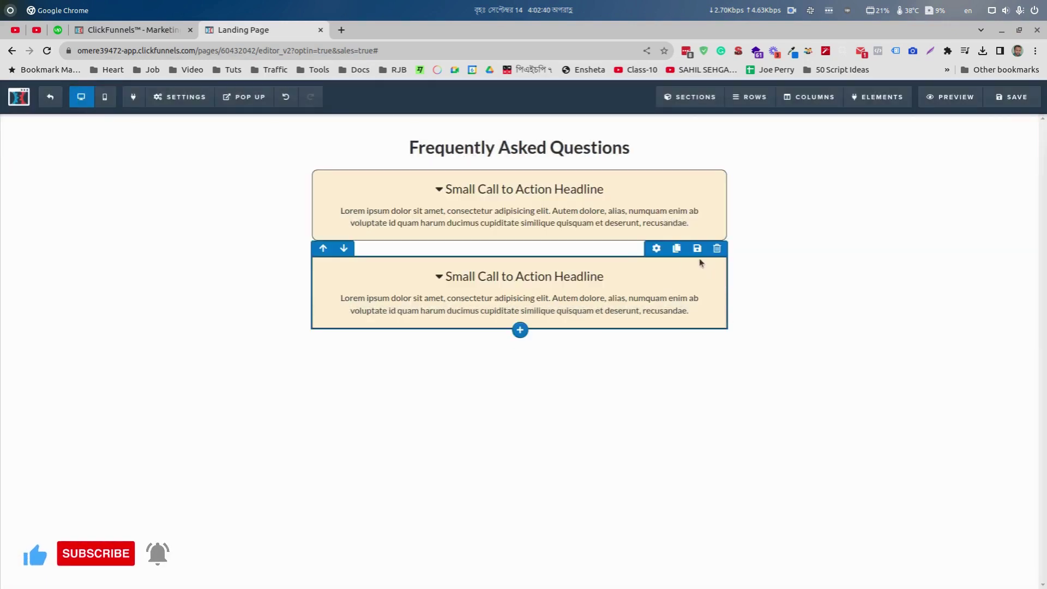
pyautogui.click(677, 247)
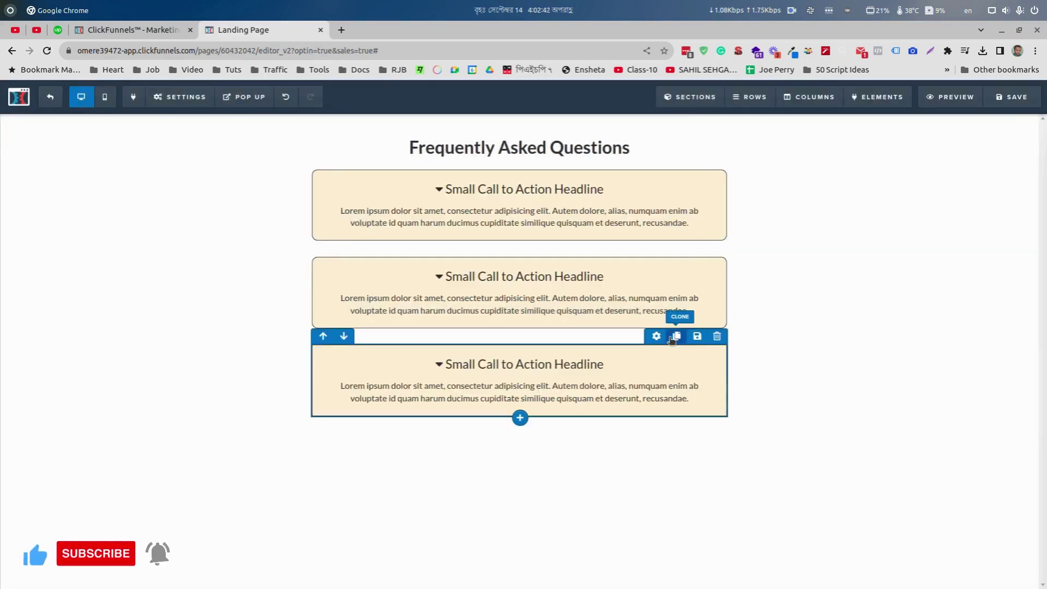
pyautogui.click(656, 335)
pyautogui.click(1000, 571)
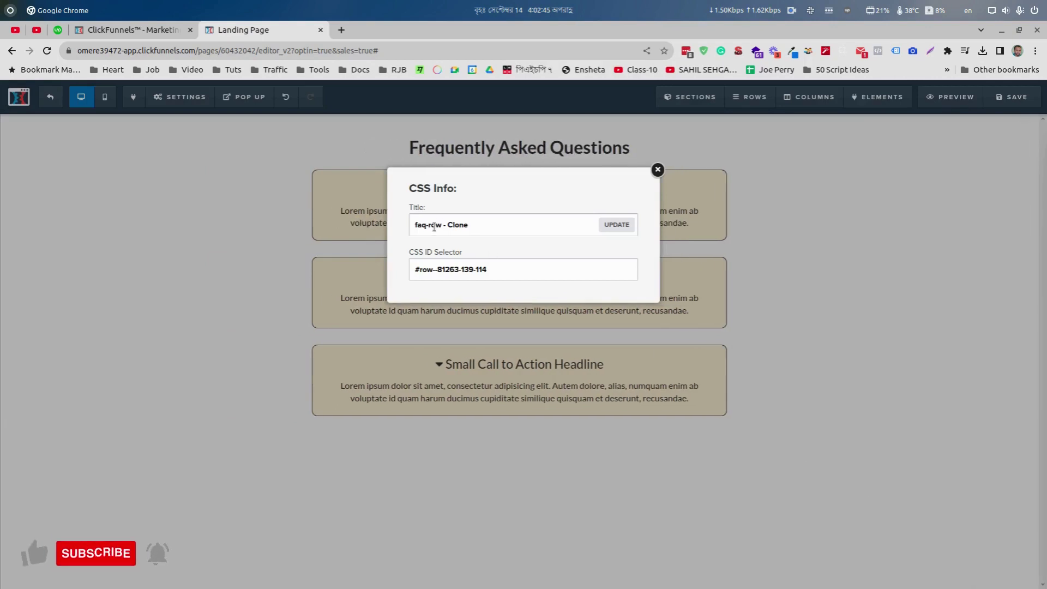
pyautogui.moveTo(441, 224)
pyautogui.mouseDown()
pyautogui.moveTo(415, 224)
pyautogui.moveTo(508, 226)
pyautogui.mouseUp()
pyautogui.press('BackSpace')
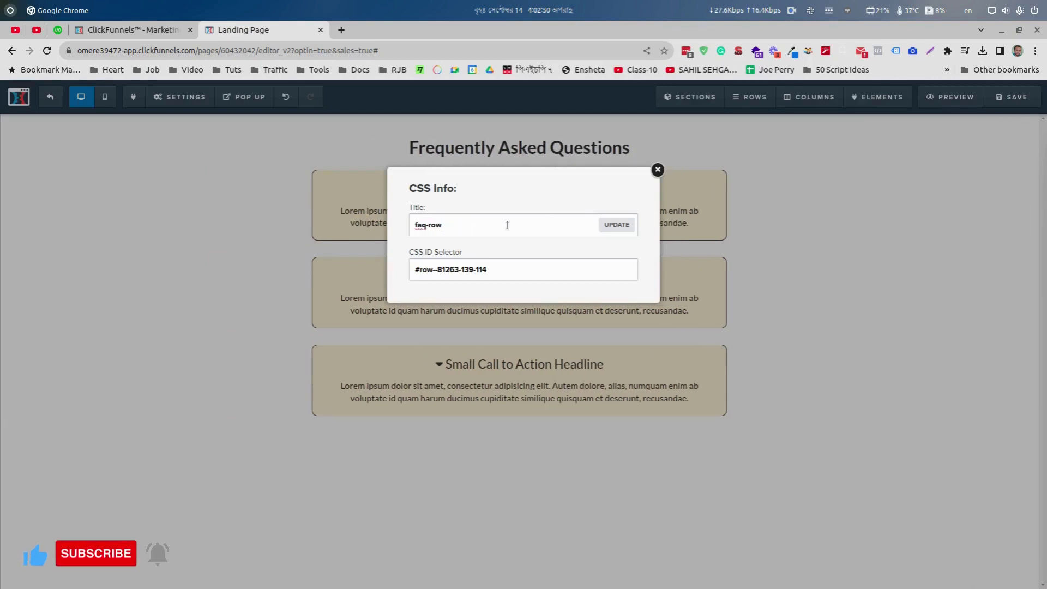
pyautogui.click(617, 225)
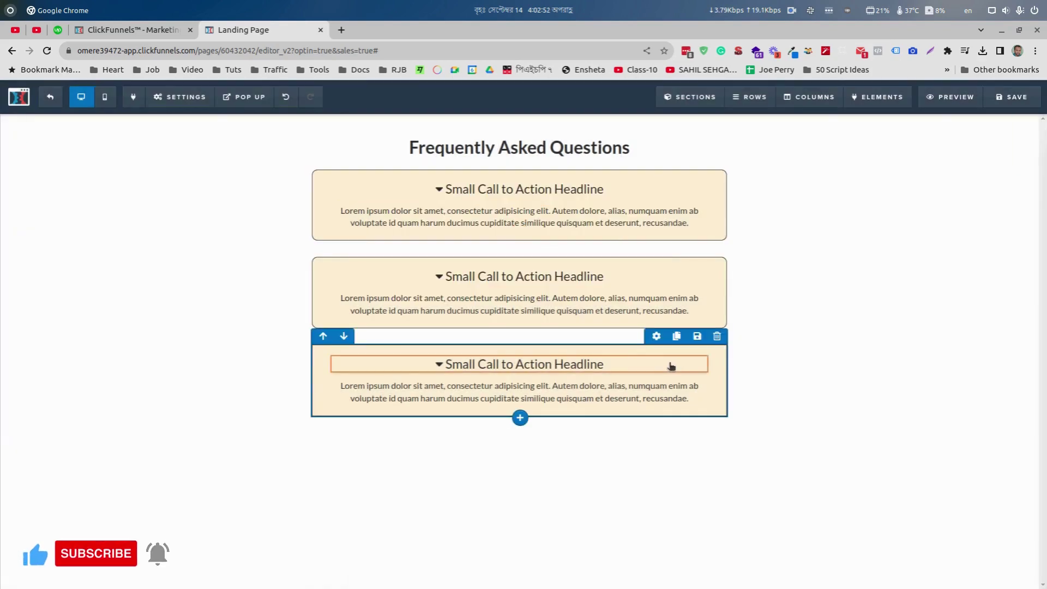
# Title the third headline faq-headline and paragraph faq-paragraph, save the page, then go to VS Code
pyautogui.click(659, 350)
pyautogui.click(995, 573)
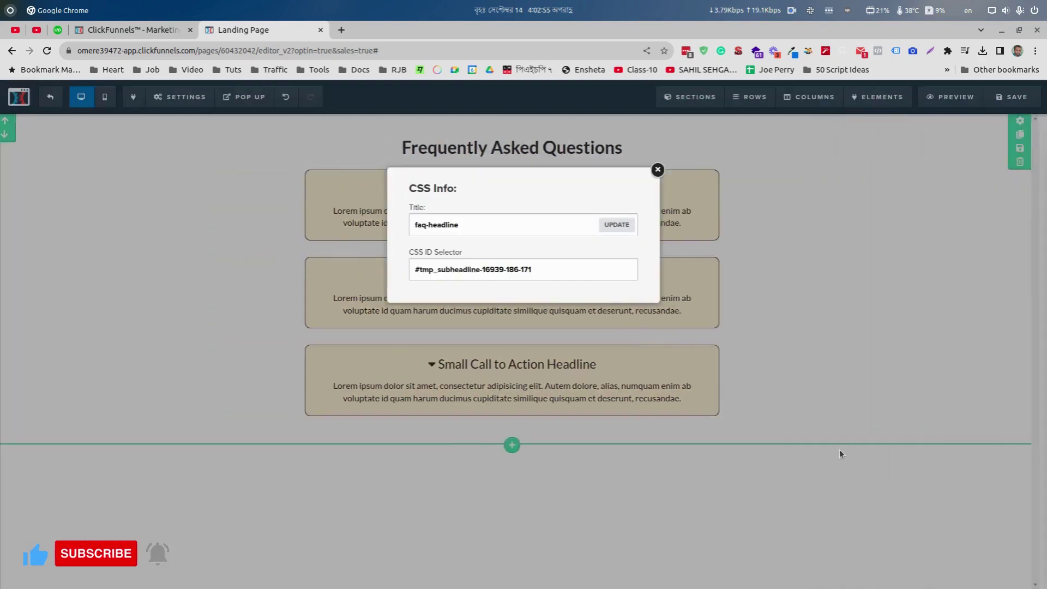
pyautogui.click(658, 171)
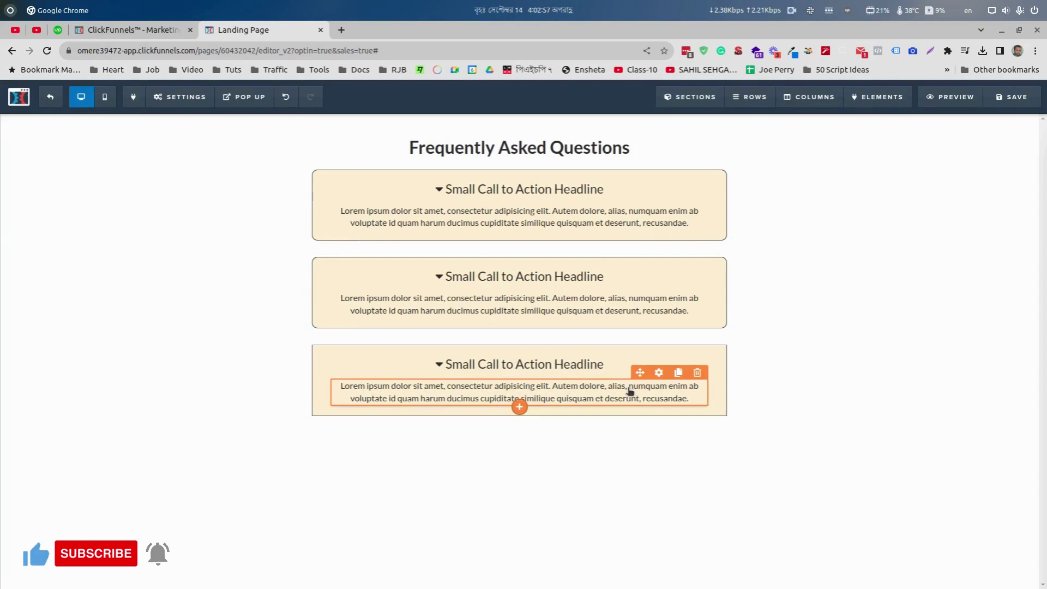
pyautogui.click(656, 375)
pyautogui.click(993, 575)
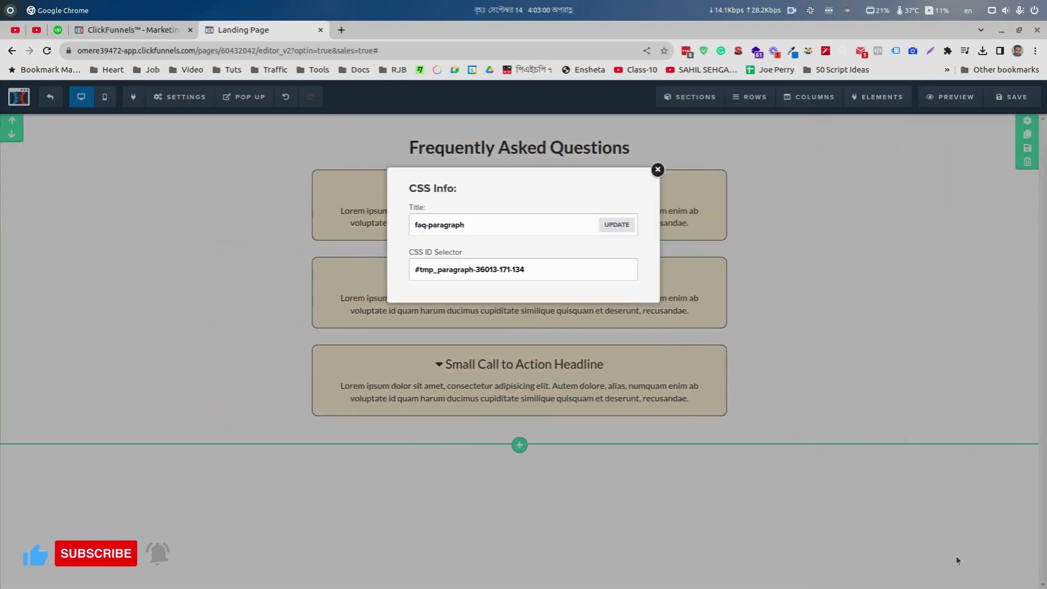
pyautogui.click(535, 222)
pyautogui.click(658, 171)
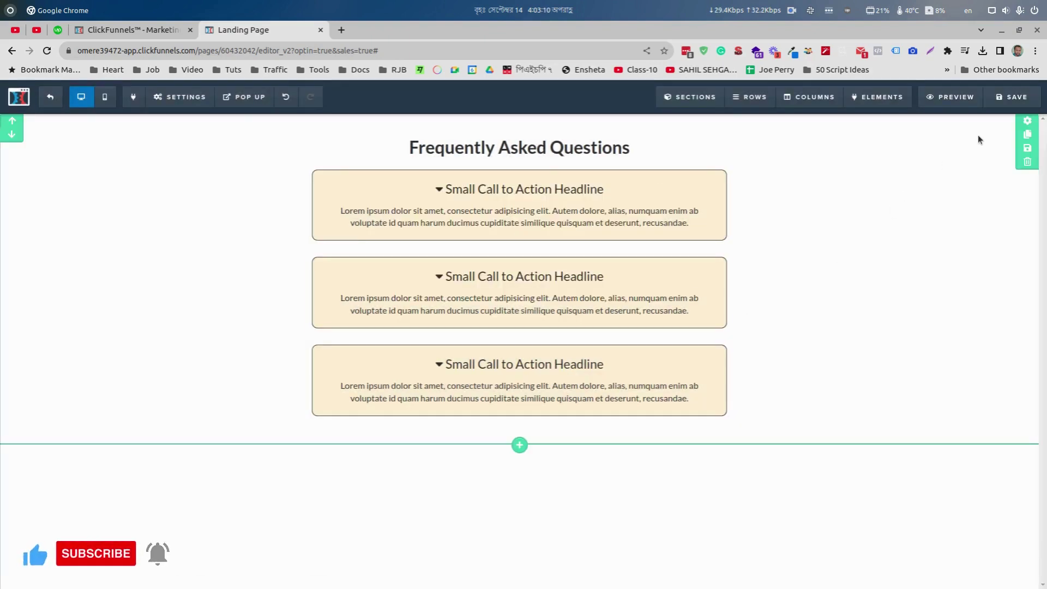
pyautogui.click(1011, 100)
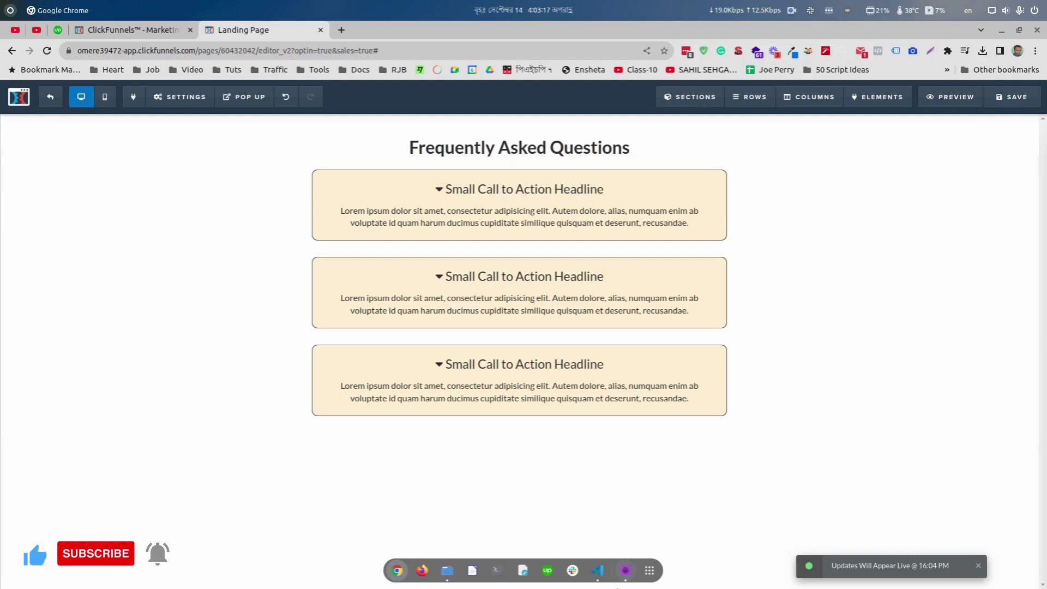
pyautogui.click(599, 571)
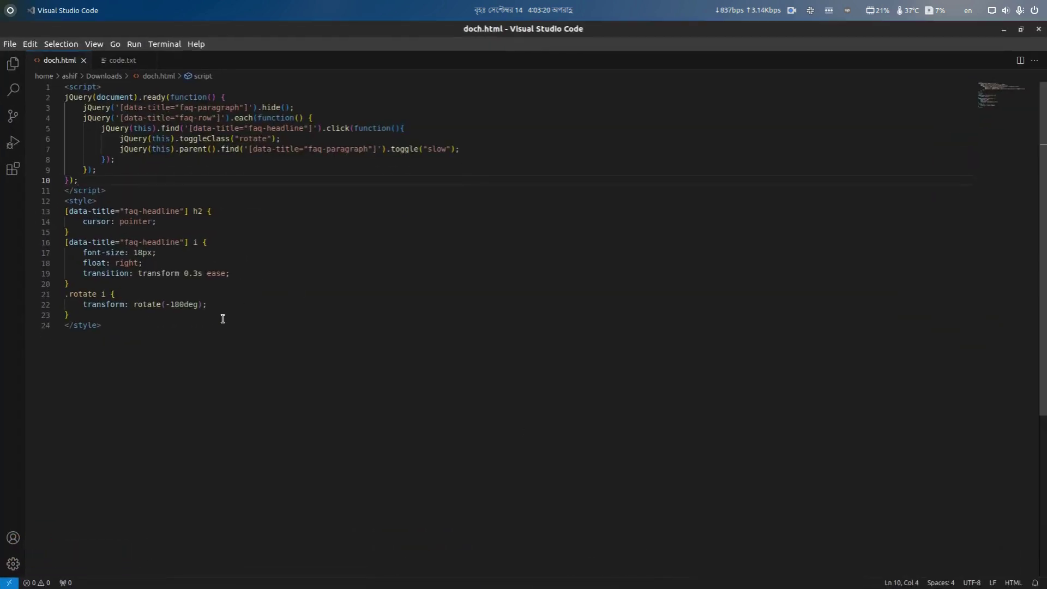
# Copy the whole jQuery and CSS toggle script from doch.html, then return to the ClickFunnels editor
pyautogui.click(196, 326)
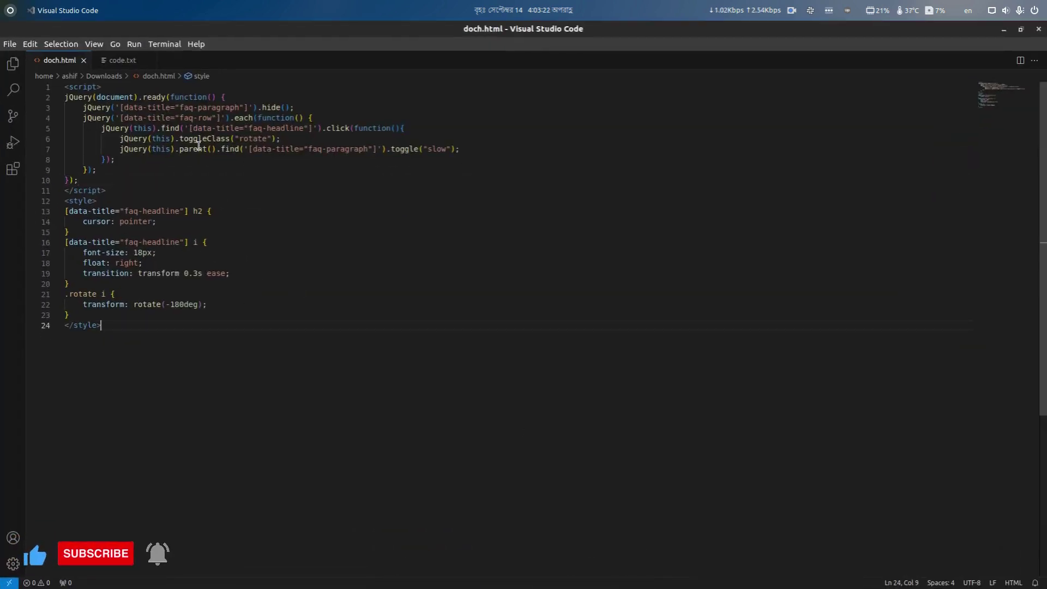
pyautogui.moveTo(128, 327)
pyautogui.mouseDown()
pyautogui.moveTo(101, 259)
pyautogui.moveTo(65, 85)
pyautogui.mouseUp()
pyautogui.hotkey('ctrl', 'c')
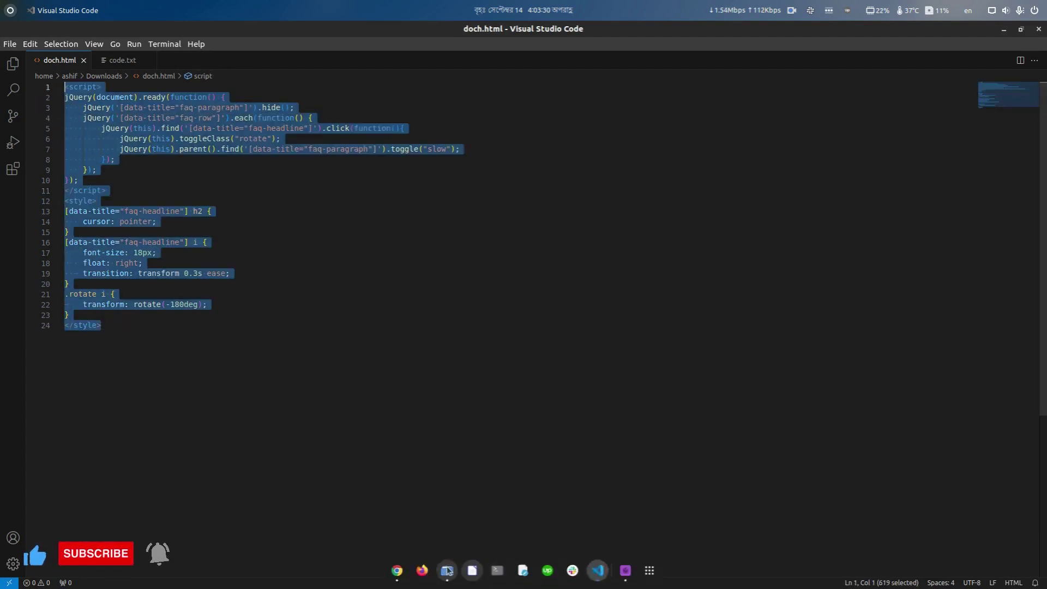
pyautogui.click(397, 570)
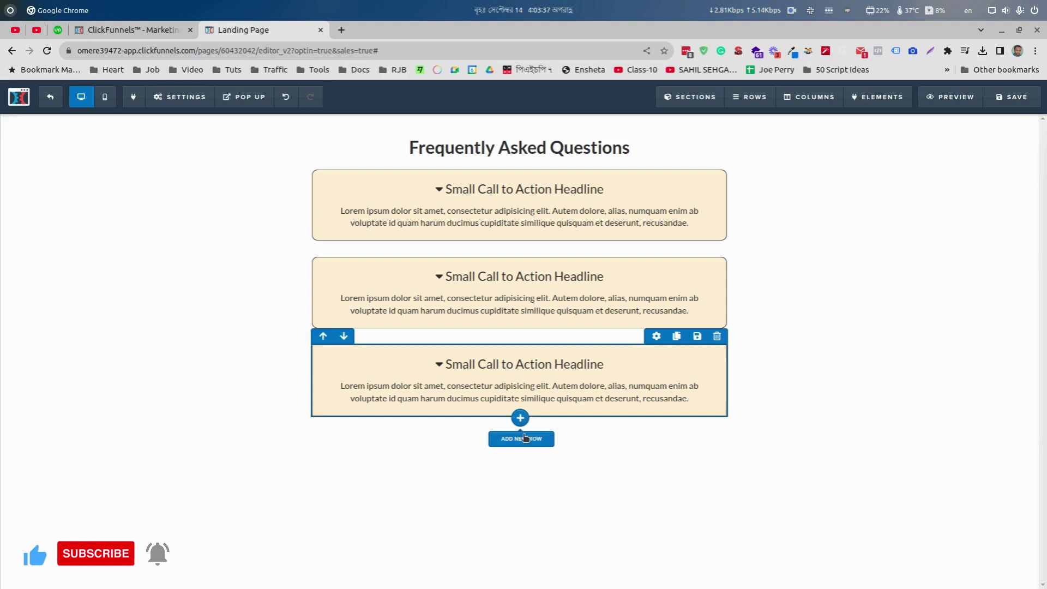
# Add a one-column row beneath the three FAQ rows and bring up its element list
pyautogui.click(521, 438)
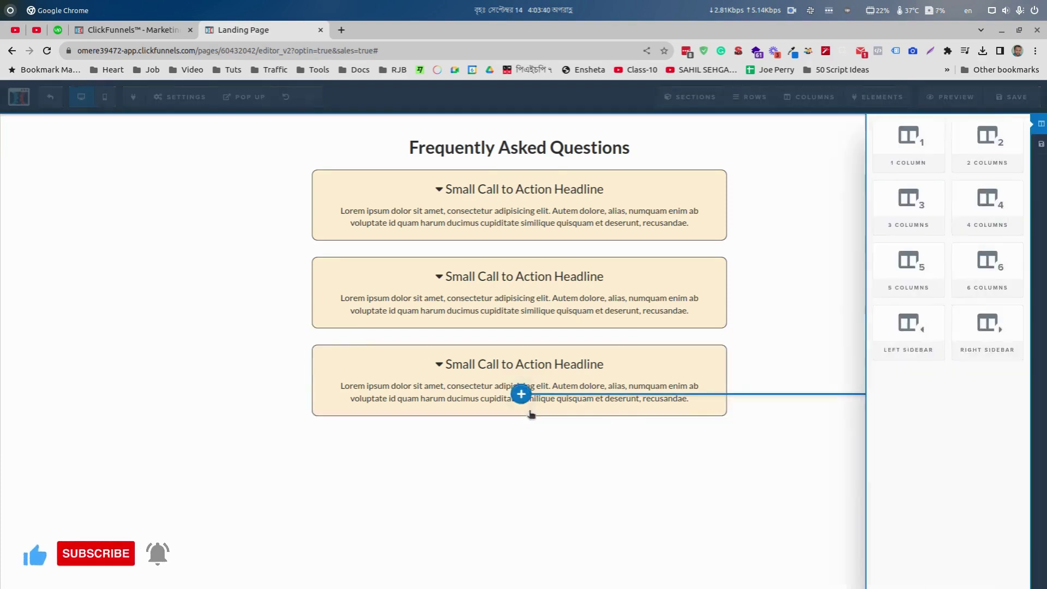
pyautogui.click(838, 150)
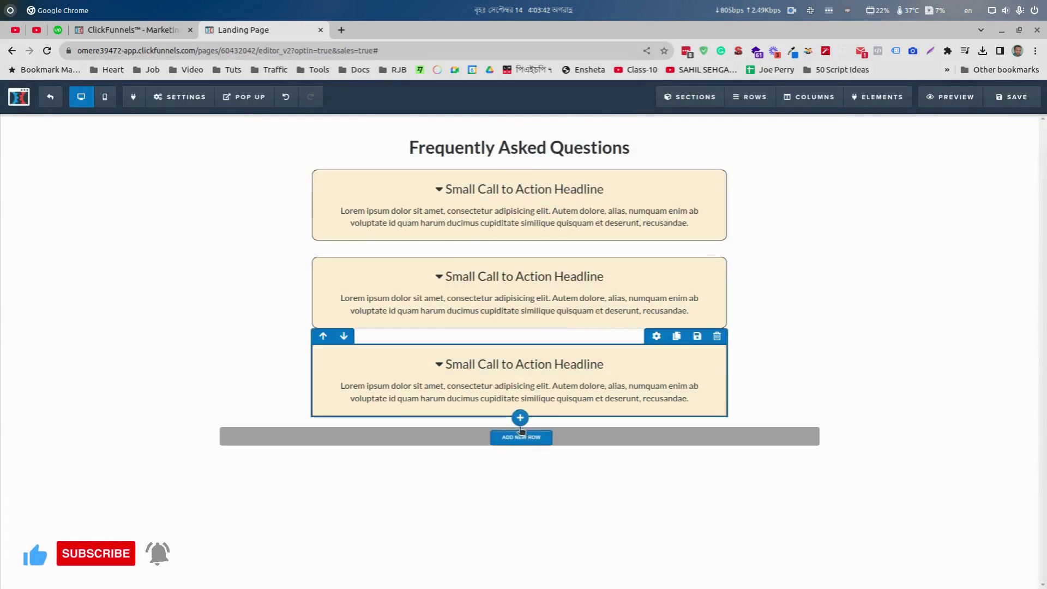
pyautogui.click(526, 437)
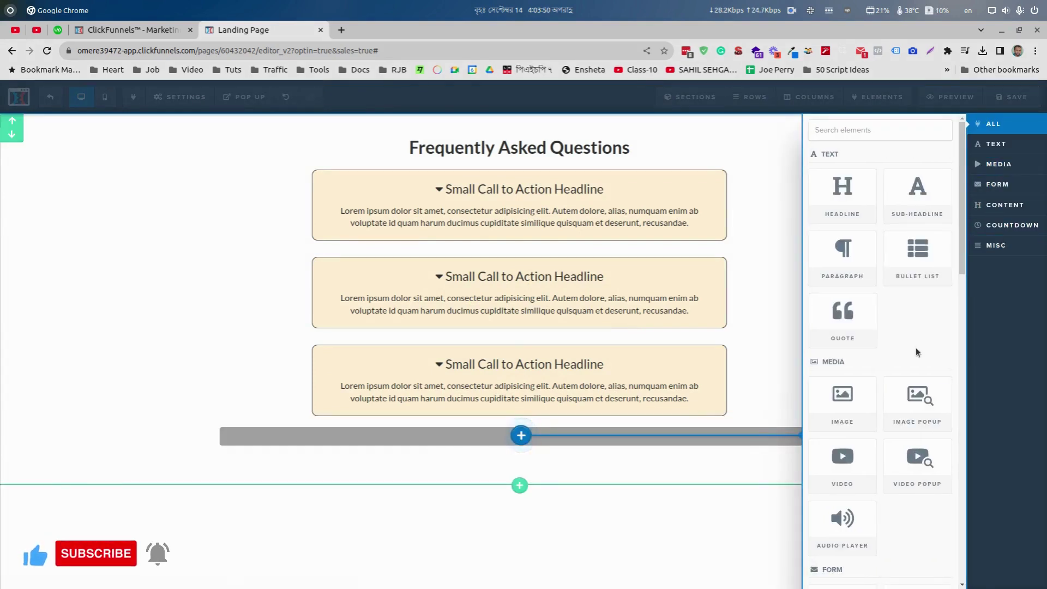
pyautogui.scroll(-5, 915, 348)
pyautogui.scroll(-1, 916, 347)
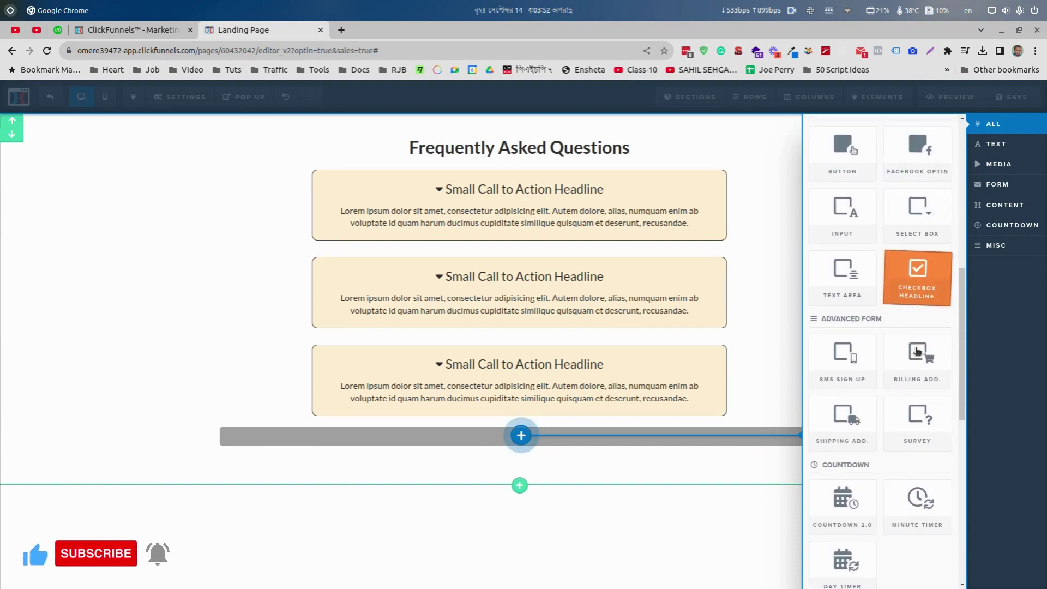
pyautogui.scroll(-1, 917, 352)
pyautogui.scroll(-2, 917, 352)
pyautogui.scroll(-2, 918, 352)
pyautogui.scroll(-2, 917, 351)
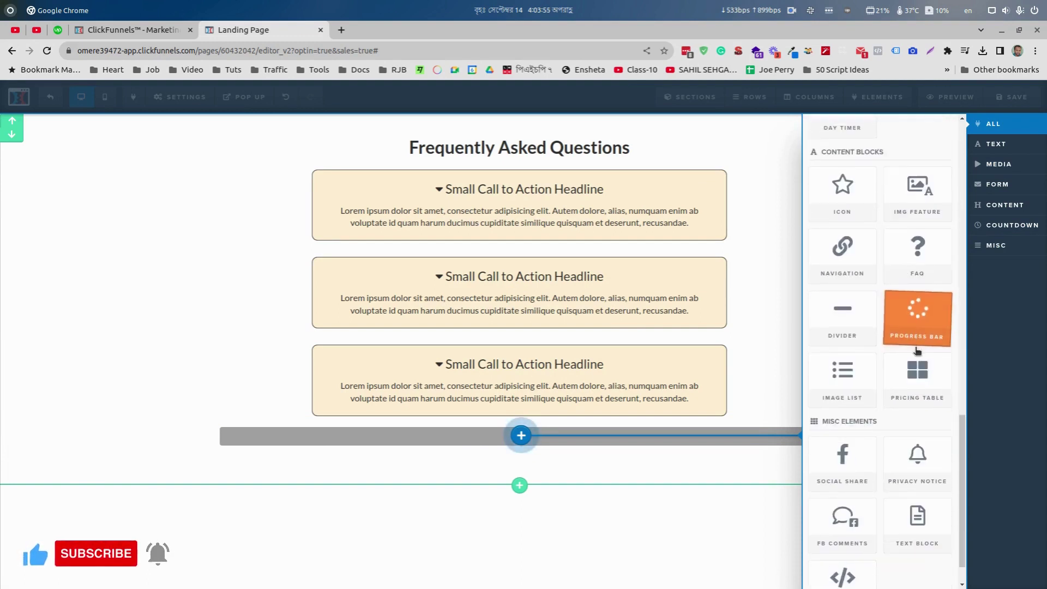
pyautogui.scroll(-1, 917, 351)
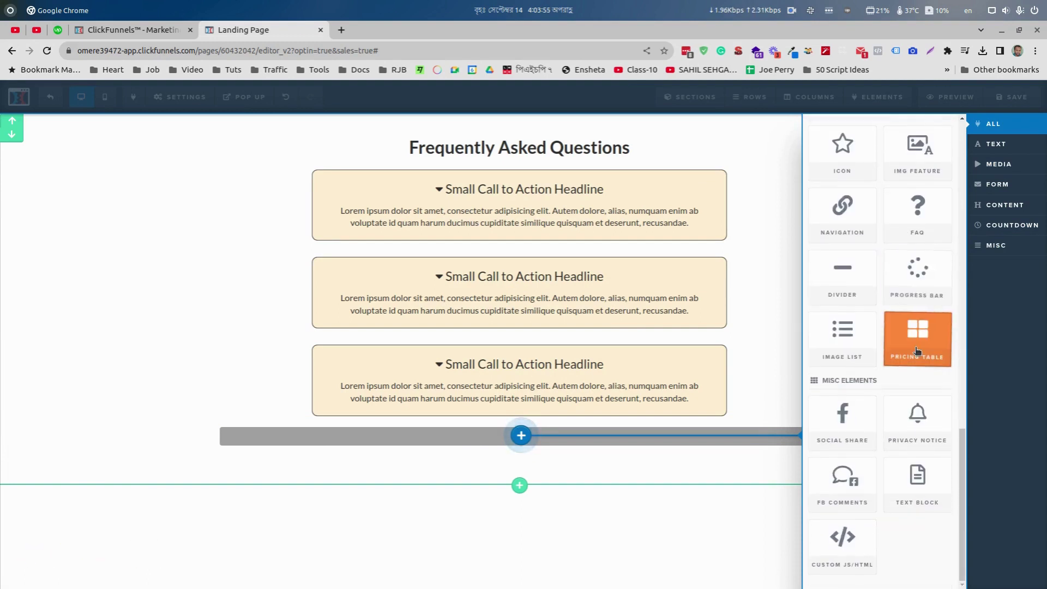
# Add a Custom JS/HTML element to the new row and paste the FAQ toggle script into its code editor
pyautogui.click(829, 561)
pyautogui.click(605, 442)
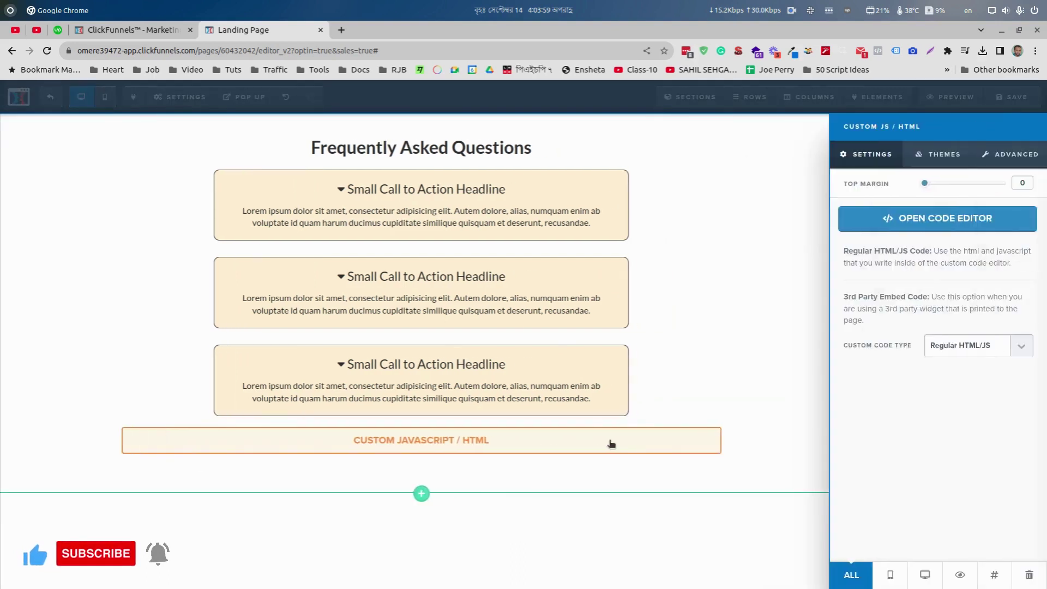
pyautogui.click(964, 229)
pyautogui.hotkey('ctrl', 'v')
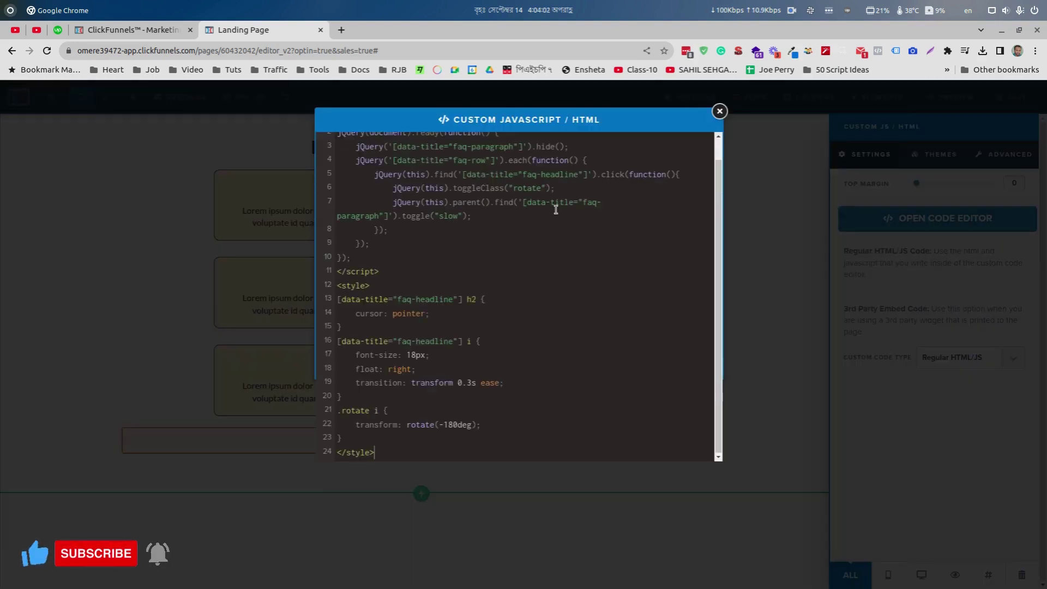
pyautogui.scroll(2, 555, 209)
pyautogui.click(719, 111)
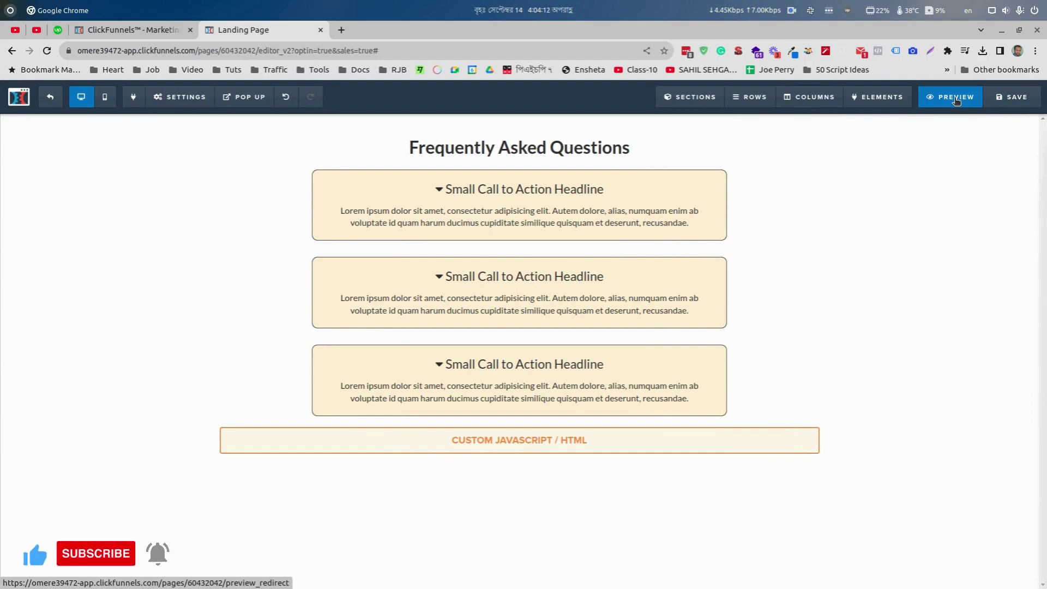
# Preview the page, then expand and collapse the first, second and third FAQ answers
pyautogui.click(955, 98)
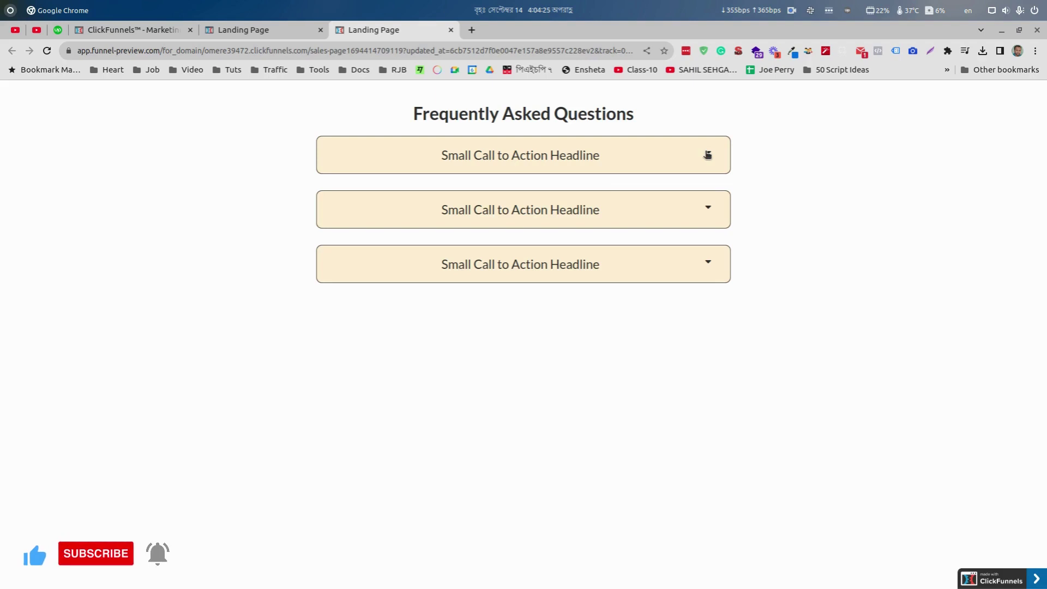
pyautogui.click(708, 154)
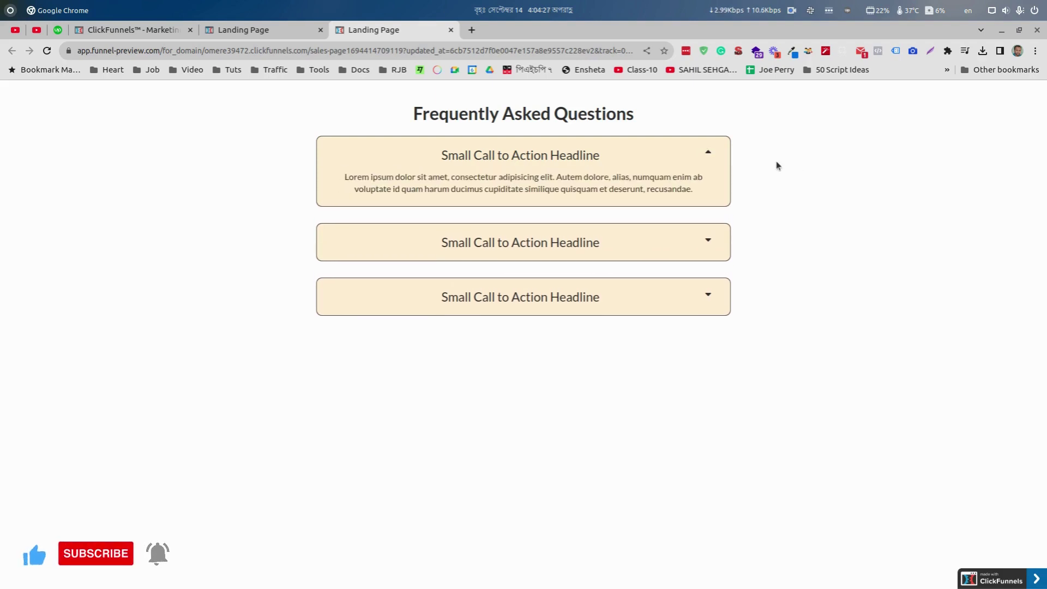
pyautogui.click(652, 155)
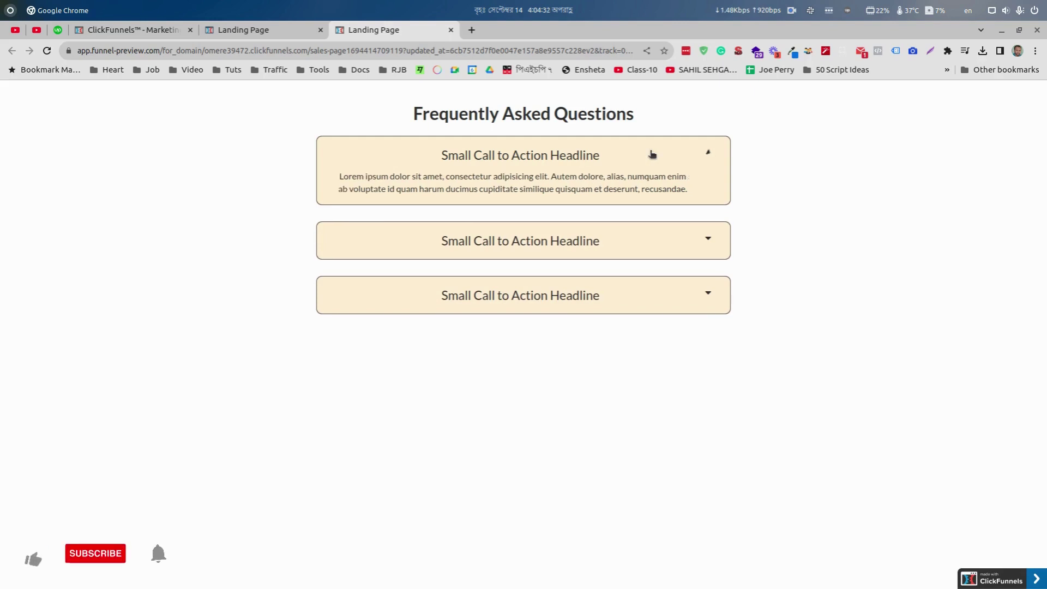
pyautogui.click(674, 212)
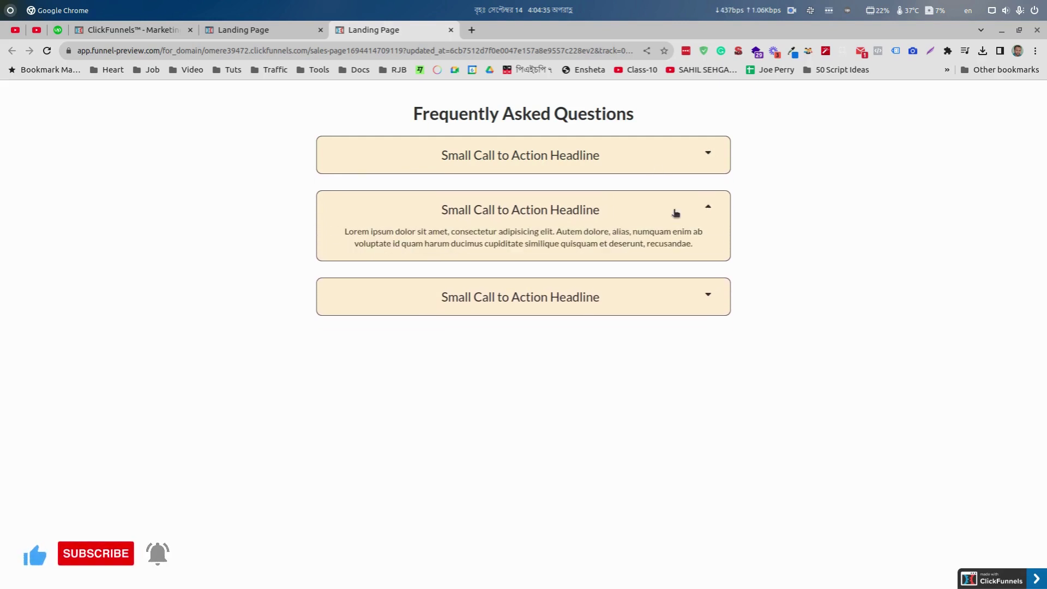
pyautogui.click(675, 212)
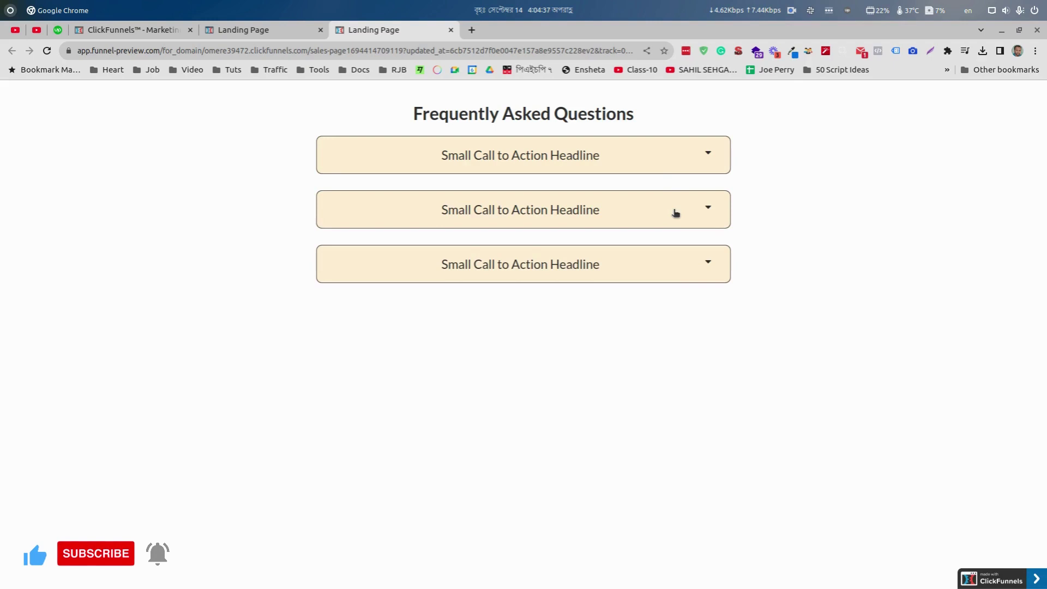
pyautogui.click(666, 264)
pyautogui.click(667, 267)
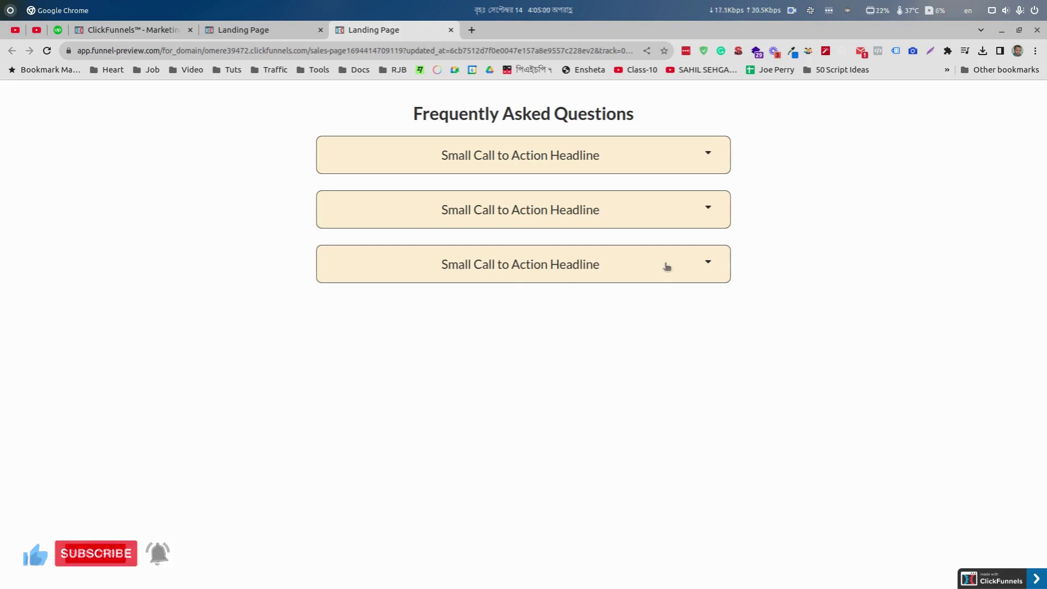
# Switch back to Visual Studio Code with the doch.html toggle script in front
pyautogui.click(601, 570)
pyautogui.click(590, 368)
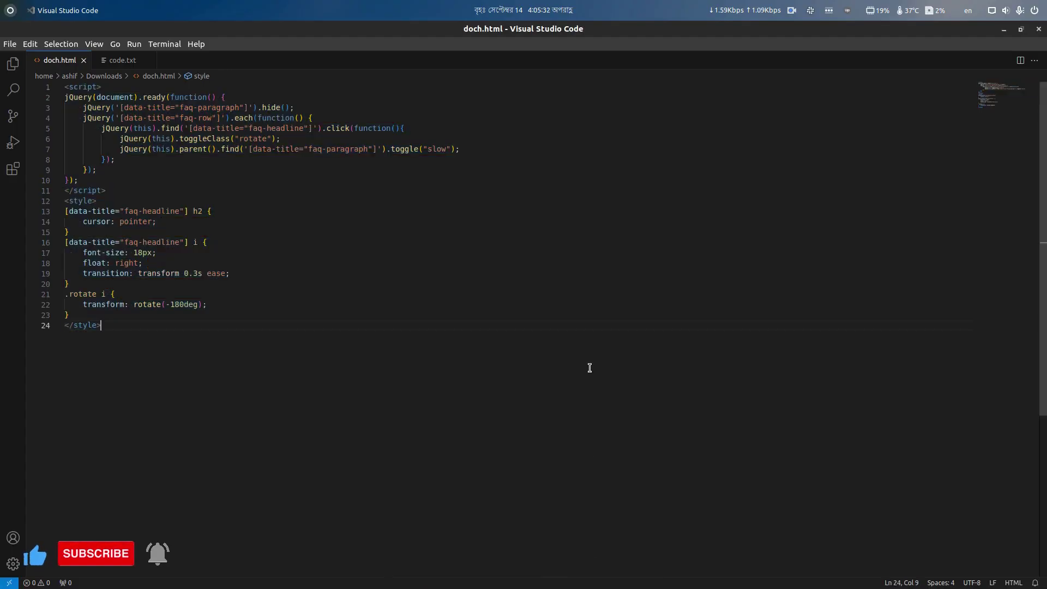